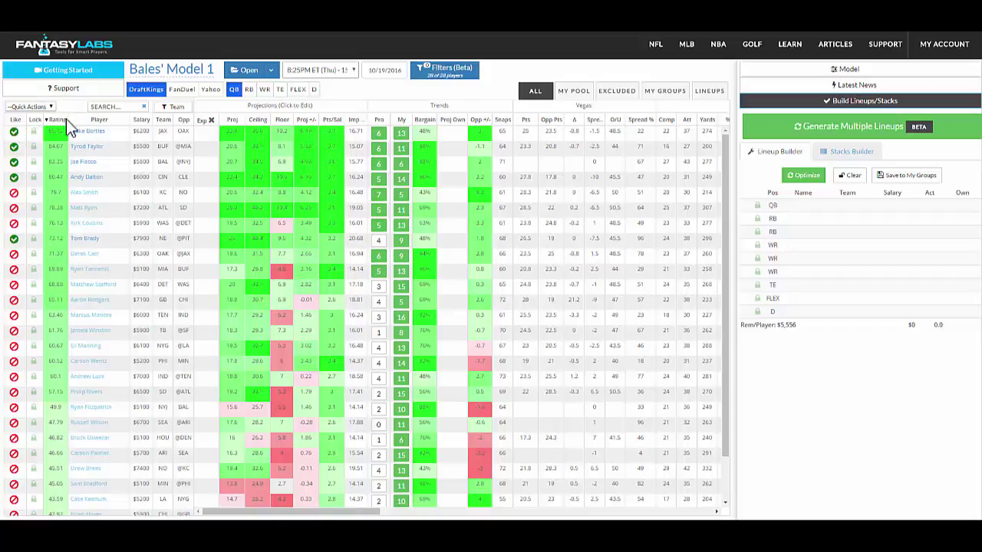
- Like Alex Smith, Matt Ryan, Kirk Cousins and Derek Carr in the quarterback list
click(14, 192)
click(14, 208)
click(14, 223)
click(14, 238)
click(14, 254)
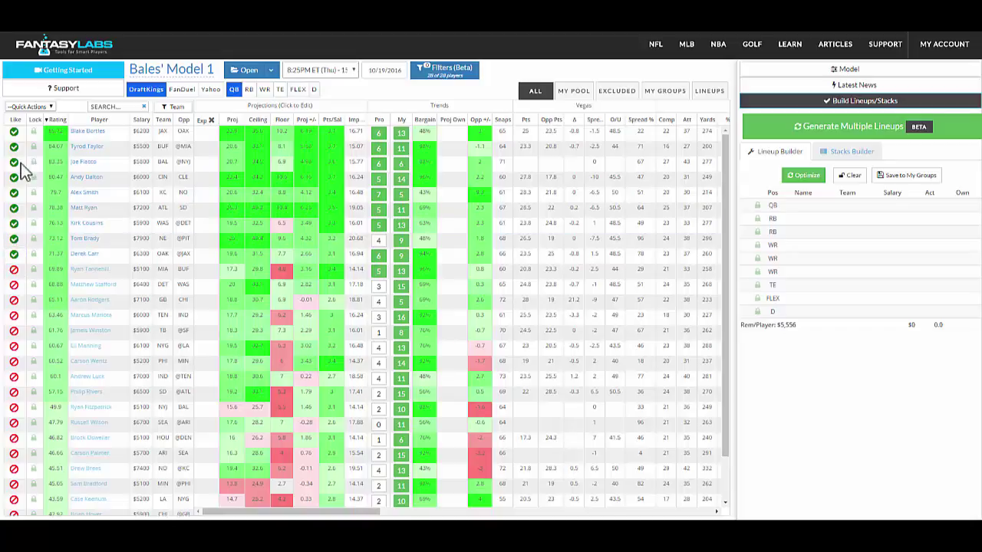
- Unlike Derek Carr, Tom Brady, Kirk Cousins and Matt Ryan in the quarterback list
click(33, 106)
click(71, 107)
click(14, 254)
click(14, 239)
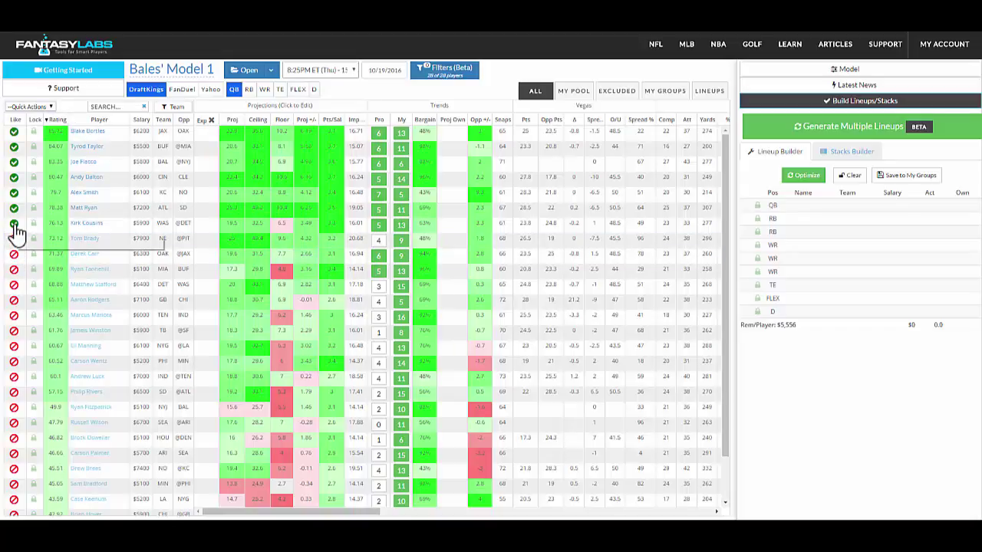
click(13, 224)
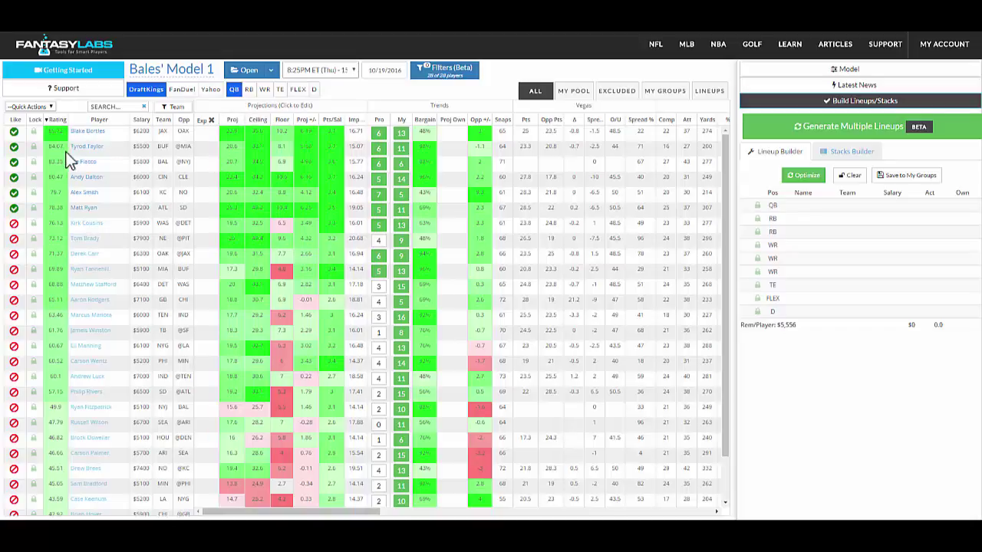
click(14, 208)
- Switch to the running backs and unlike all of them at once
click(248, 90)
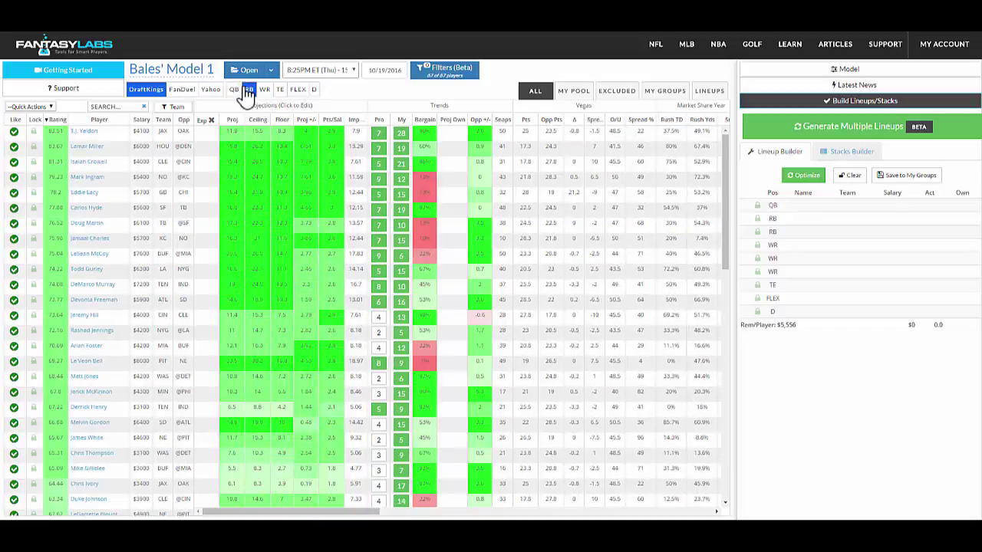
click(44, 106)
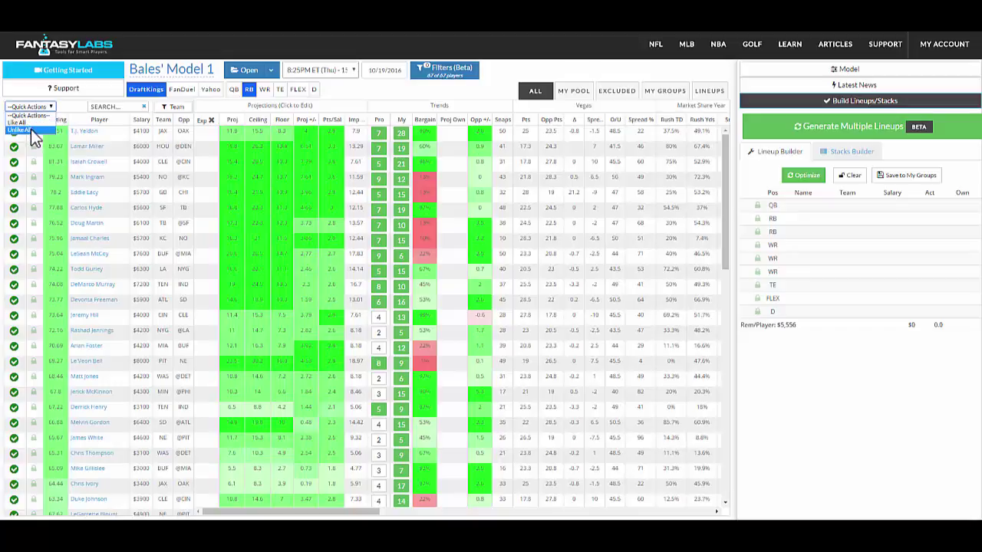
click(31, 132)
- Like running backs T.J. Yeldon, Lamar Miller, Mark Ingram, Carlos Hyde, Jamaal Charles, LeSean McCoy and Todd Gurley
click(14, 132)
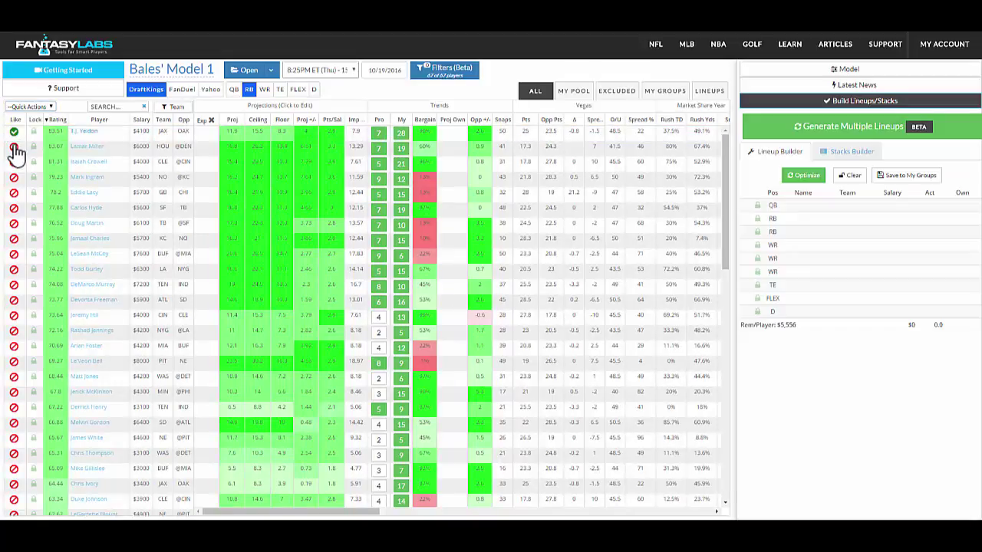
click(16, 178)
click(14, 208)
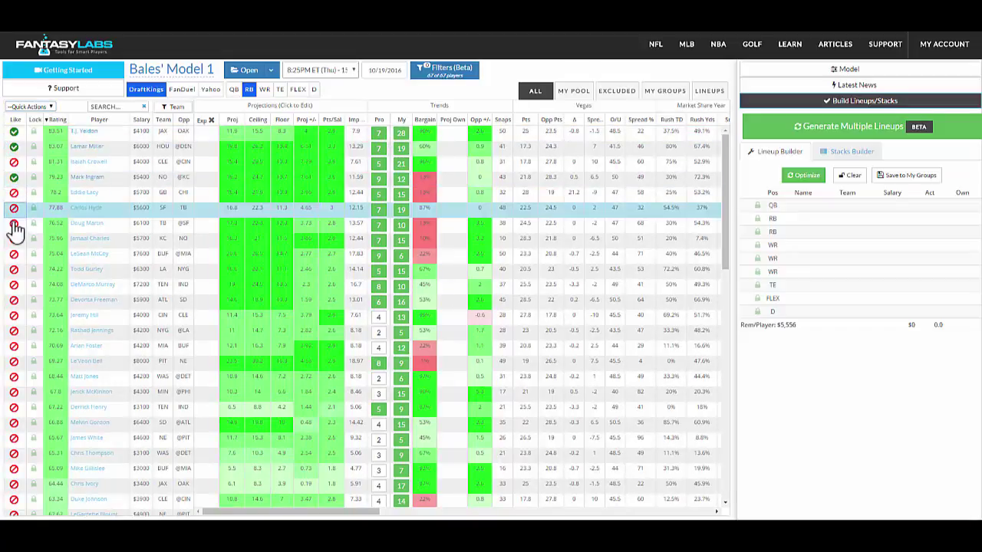
click(14, 239)
click(14, 254)
click(14, 270)
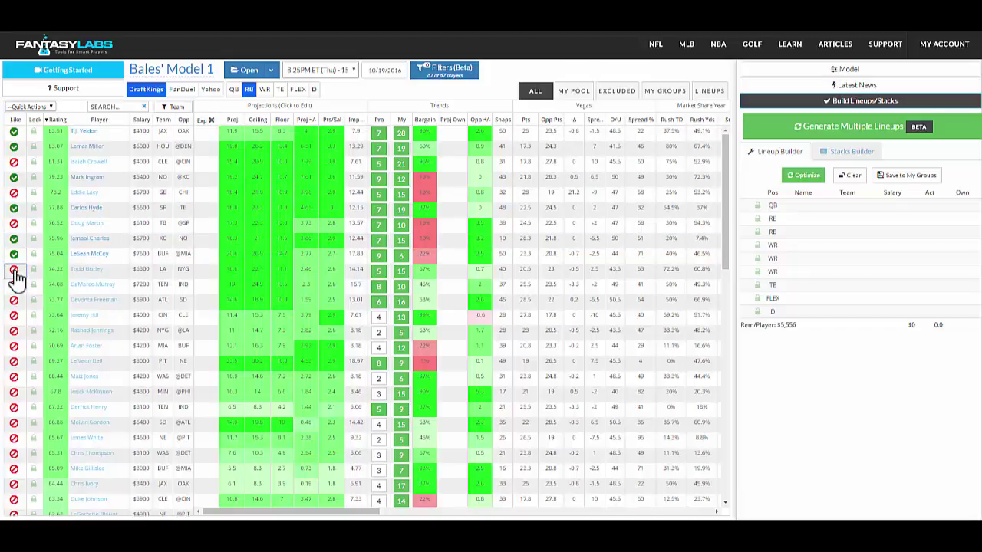
- Look at the wide receivers, then switch to the tight ends and unlike all of them at once
click(265, 91)
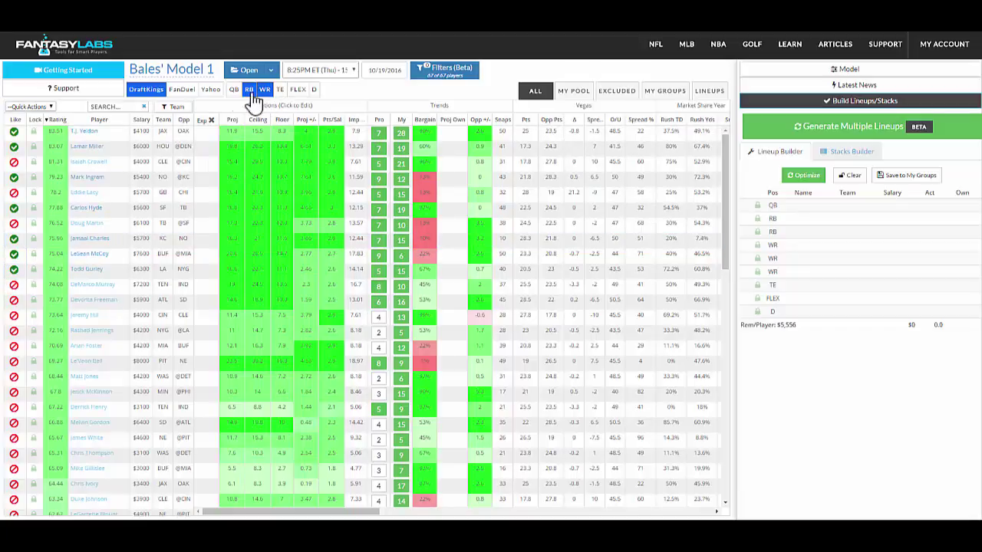
click(250, 91)
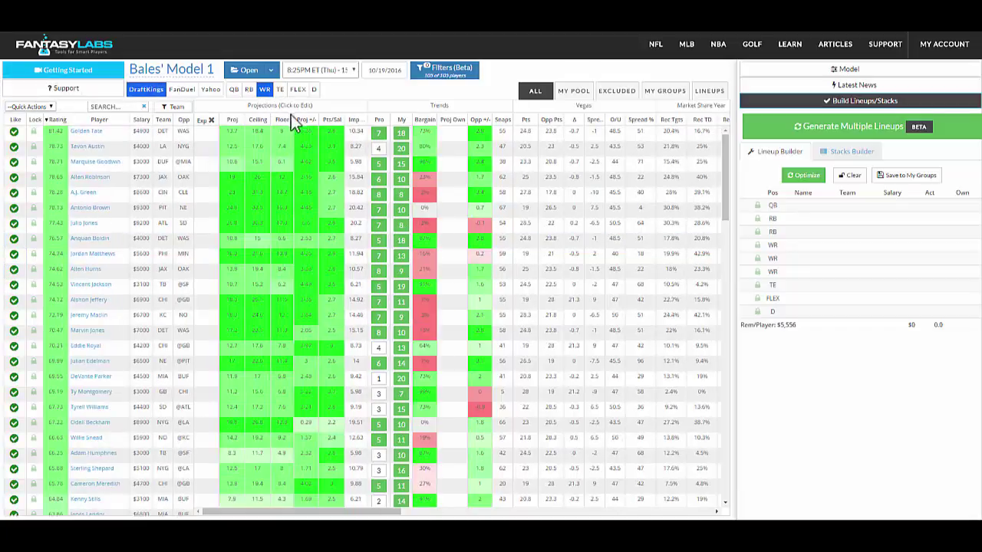
click(281, 91)
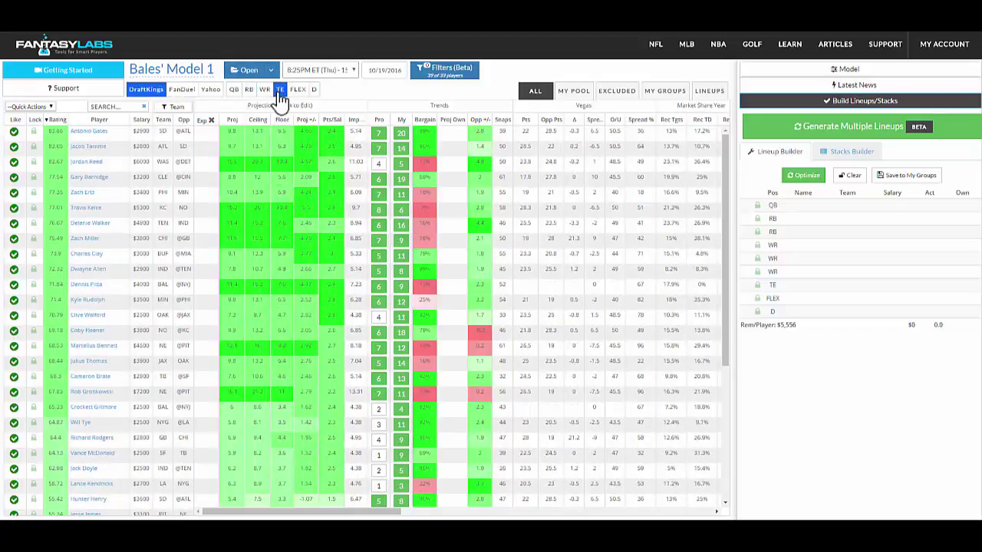
click(29, 107)
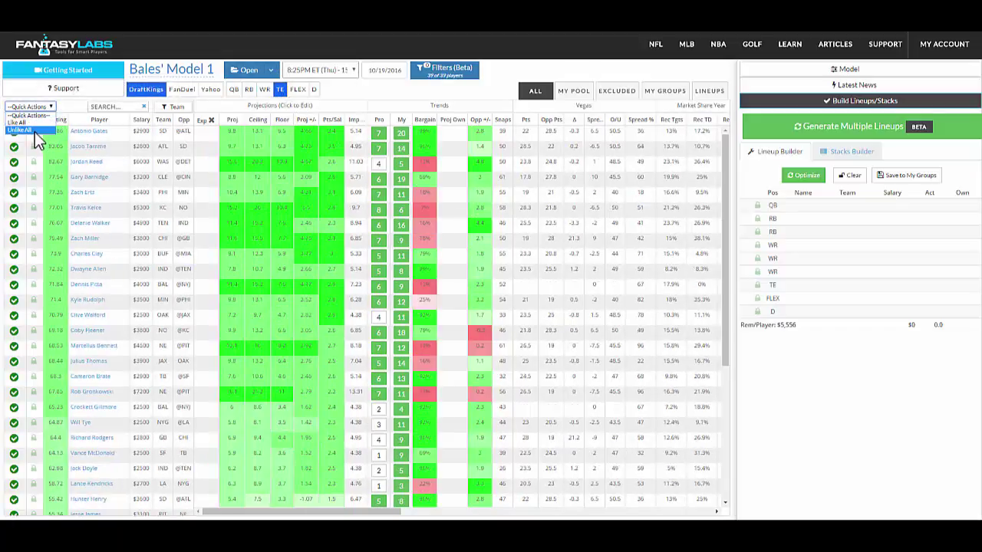
click(35, 132)
- Like tight ends Antonio Gates, Jacob Tamme, Jordan Reed, Gary Barnidge, Zach Ertz and Charles Clay
click(14, 131)
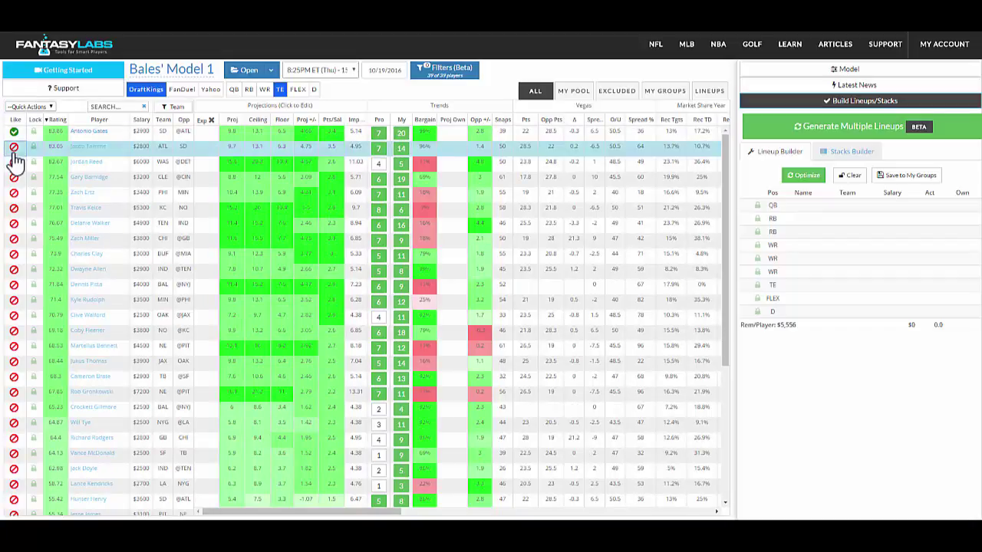
click(14, 146)
click(14, 162)
click(14, 178)
click(14, 193)
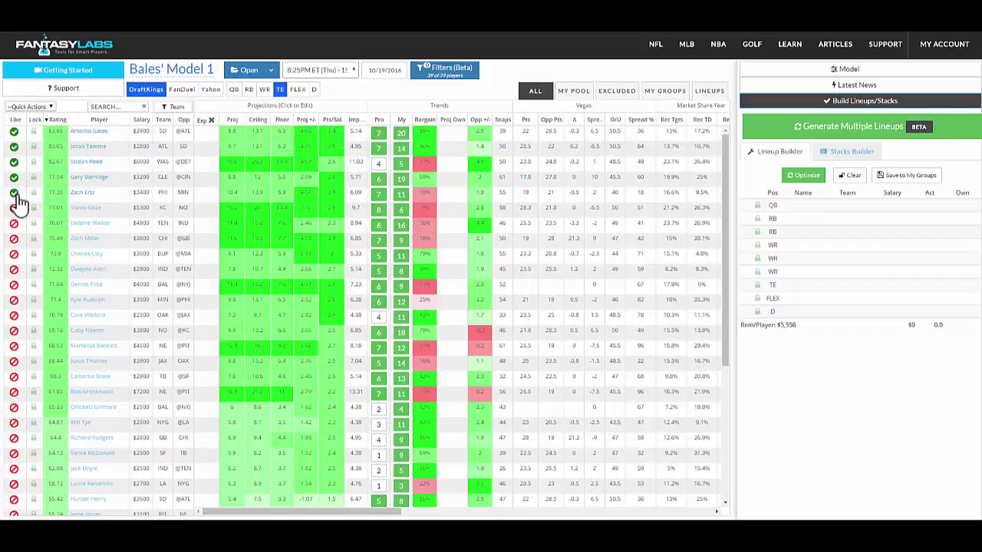
click(13, 208)
click(14, 239)
click(13, 254)
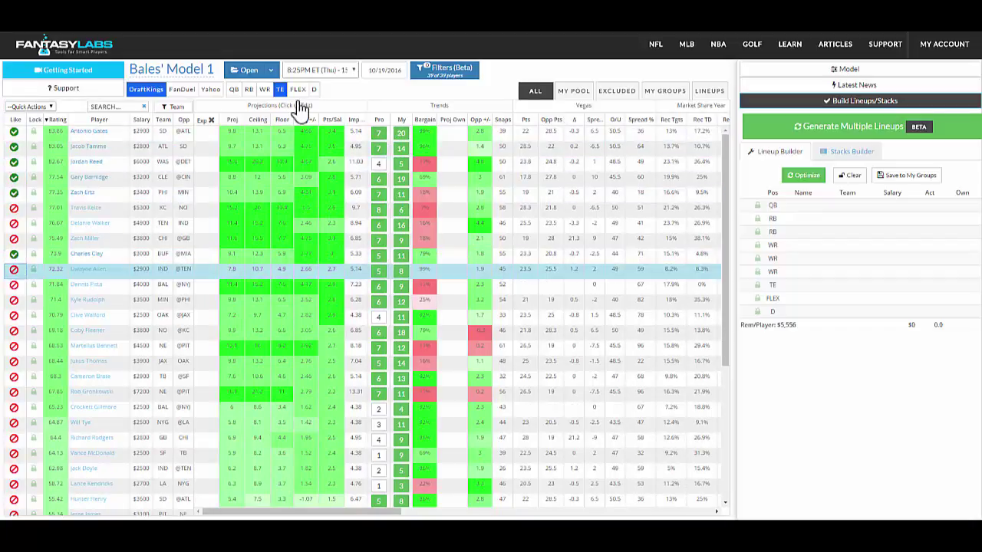
- Review the wide receiver list, the rules for generating multiple lineups, and the quarterback list
click(266, 90)
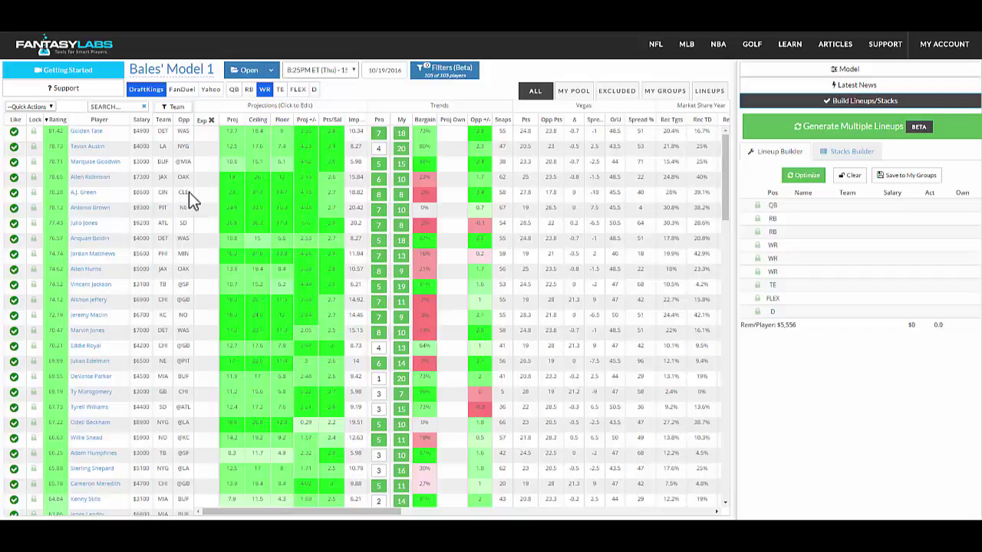
click(885, 132)
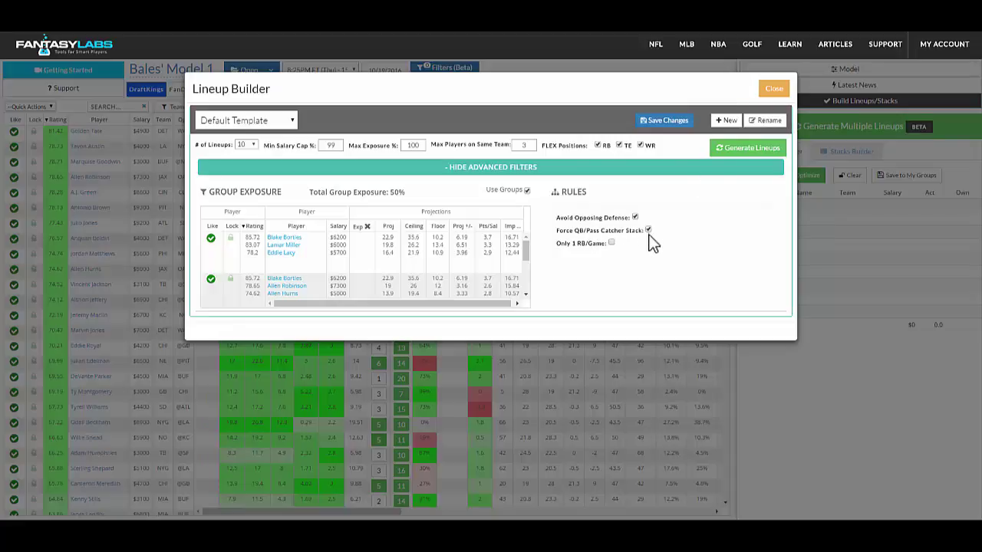
click(773, 92)
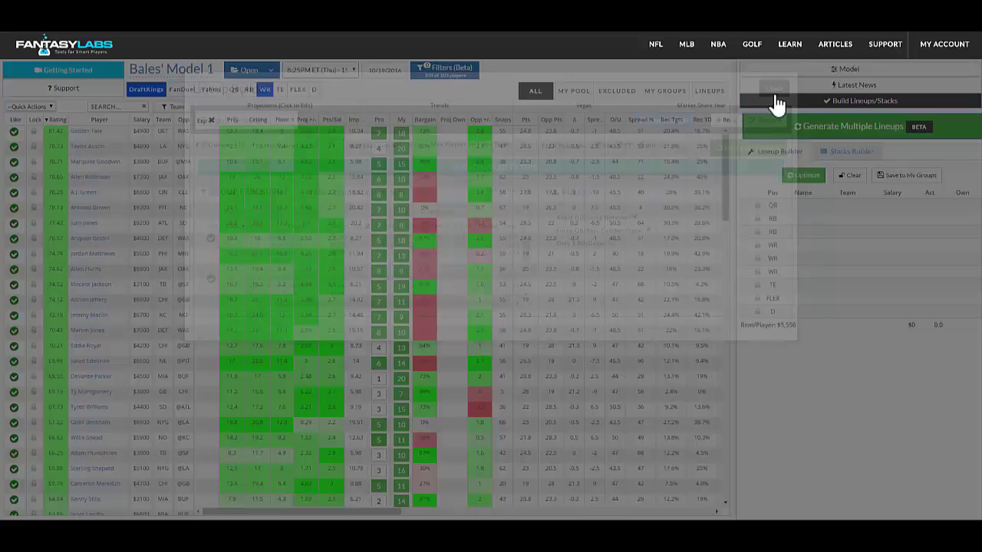
click(236, 92)
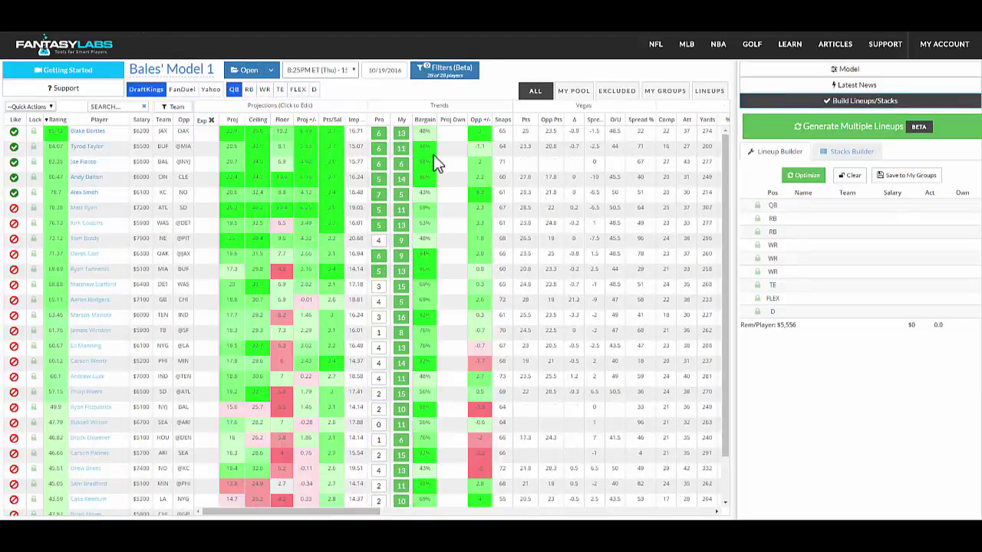
- Generate 10 lineups with a maximum exposure of 50% and only RB and WR allowed as FLEX positions
click(847, 127)
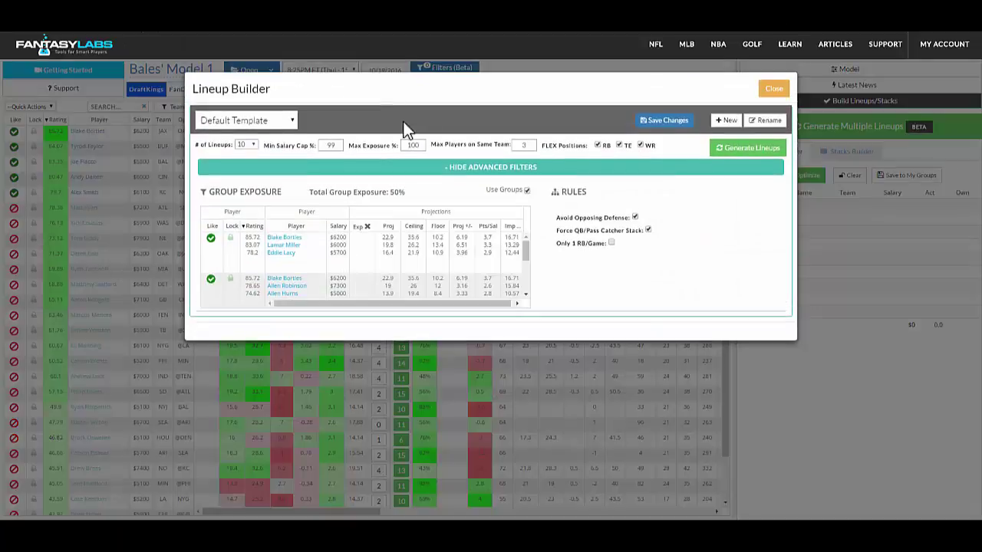
click(253, 144)
click(254, 144)
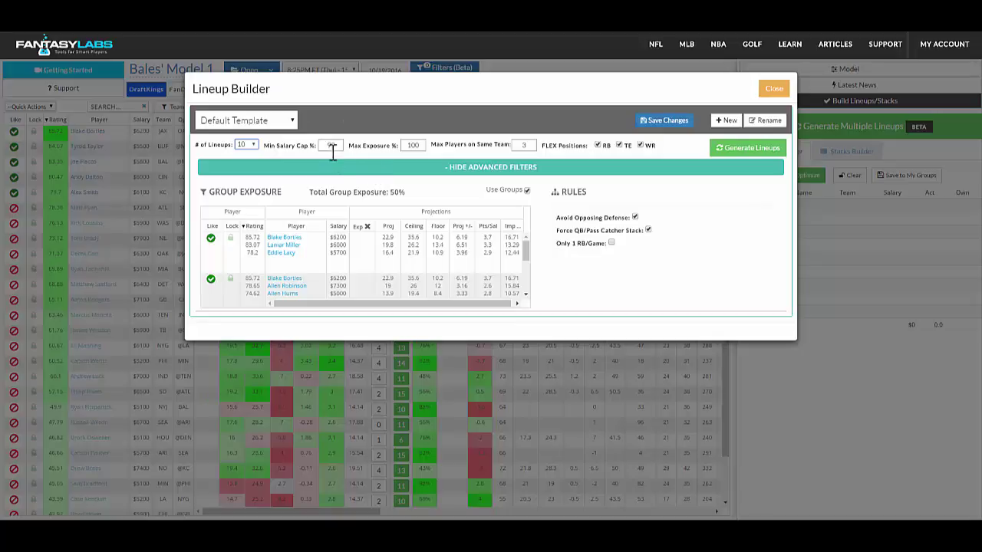
double_click(415, 145)
click(445, 168)
click(445, 168)
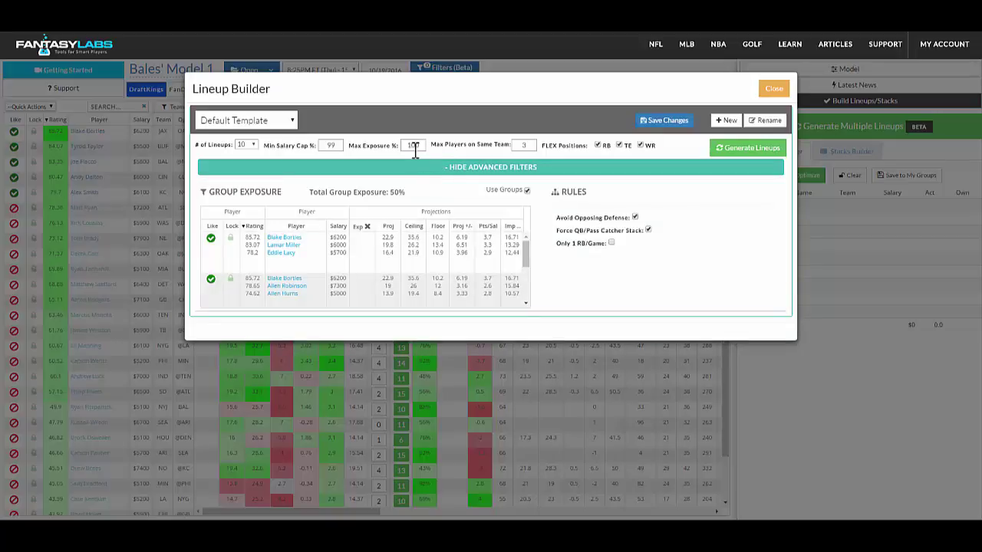
double_click(414, 145)
text(50)
click(755, 159)
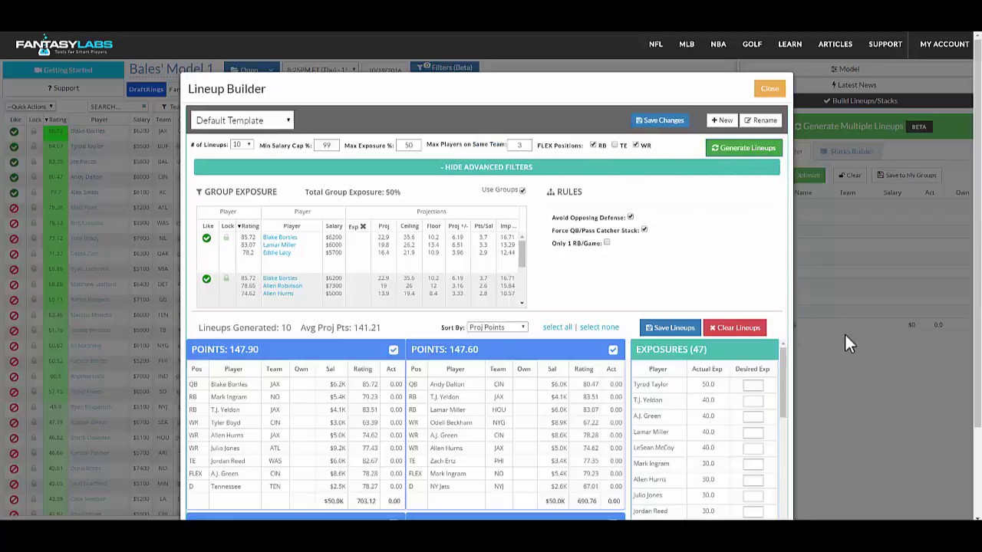
- Review the generated lineups and their exposures, leaving only the 147.60-point lineup deselected
drag(782, 365, 772, 364)
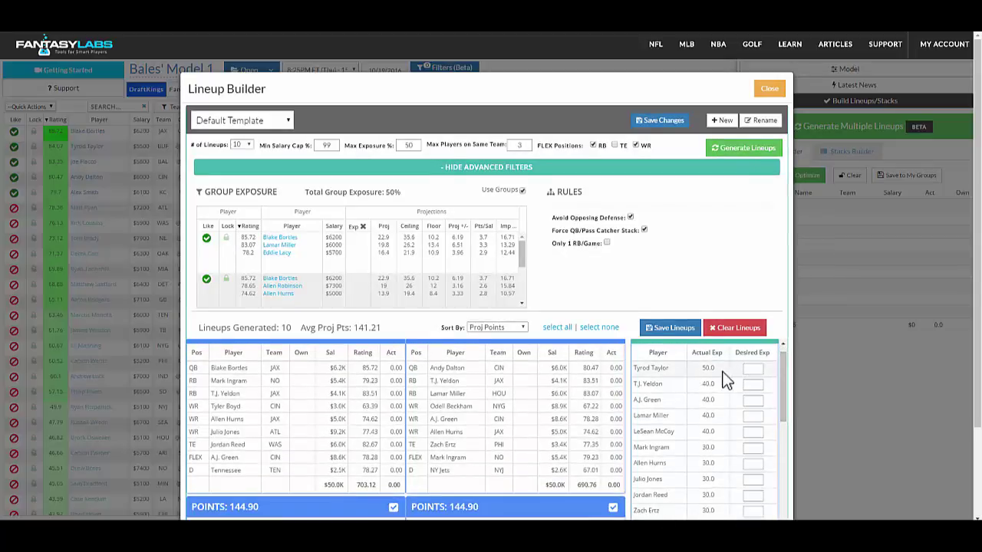
drag(784, 380, 783, 351)
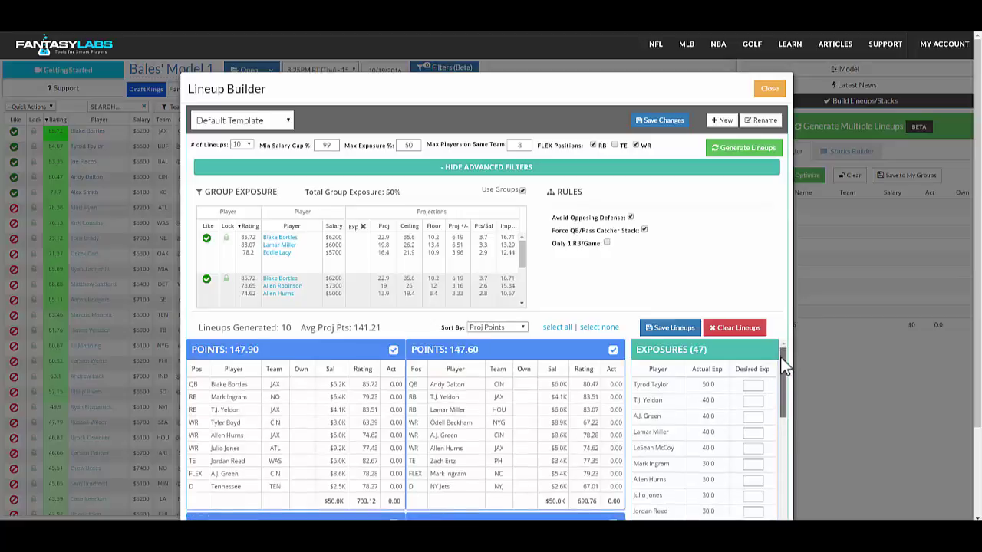
scroll(980, 223, down, 1)
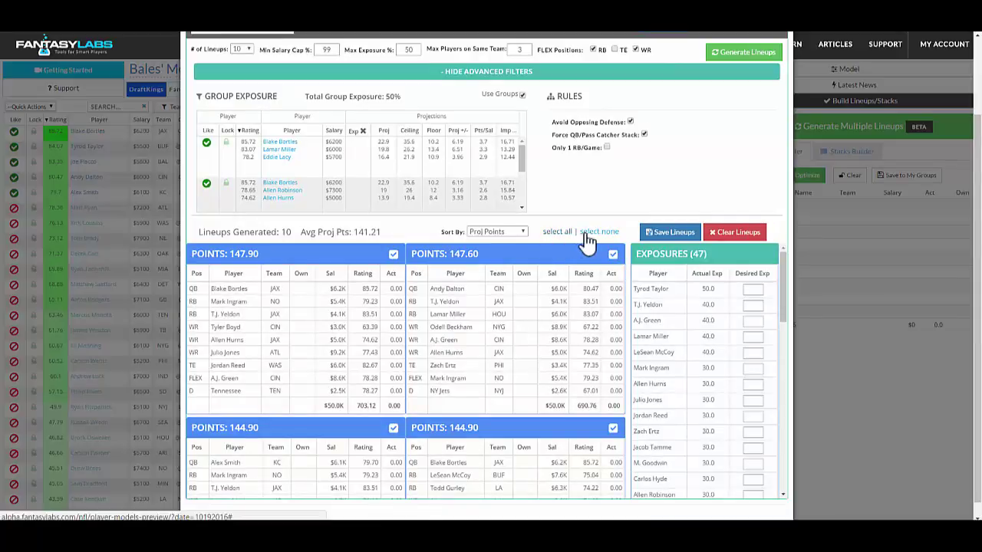
click(393, 254)
click(394, 429)
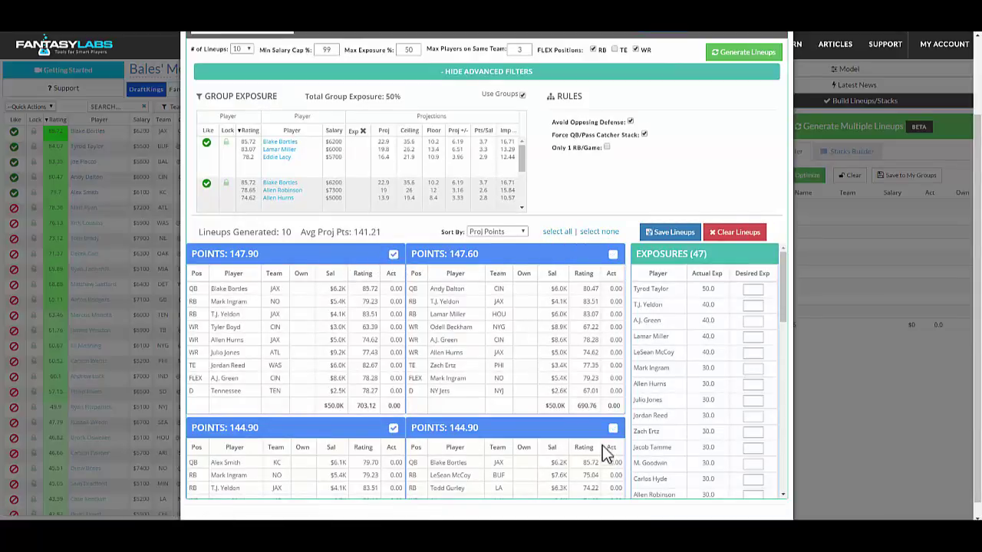
click(613, 429)
scroll(784, 368, down, 3)
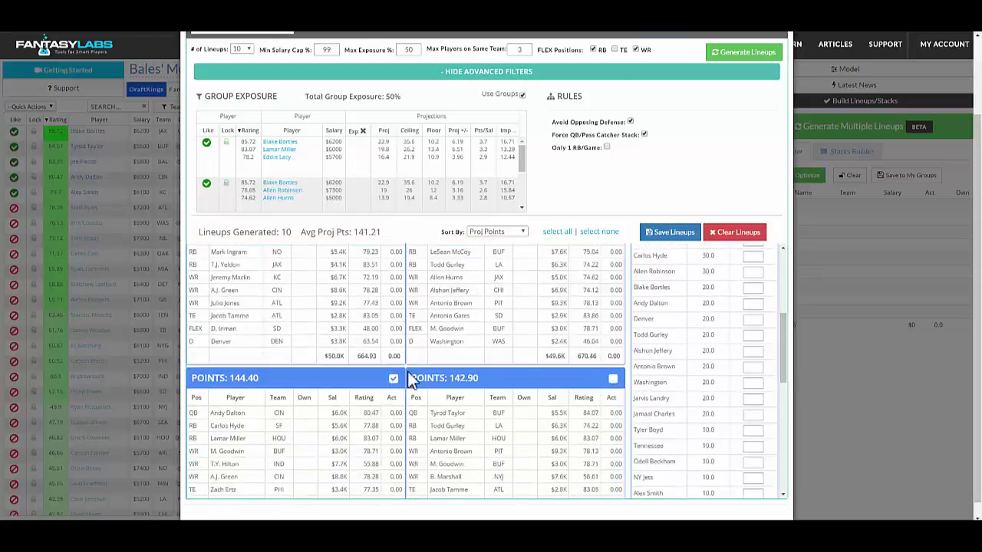
click(613, 379)
scroll(788, 341, up, 1)
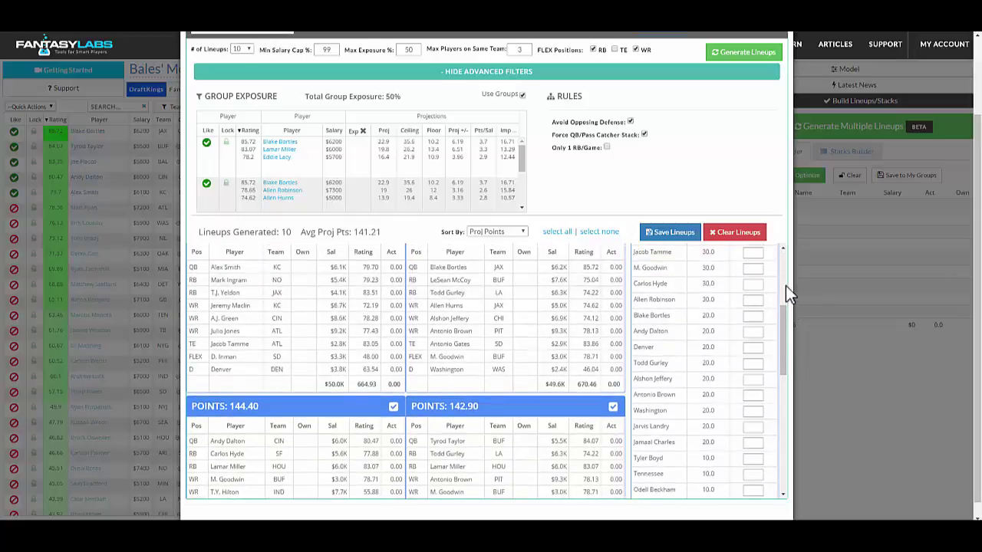
scroll(786, 286, up, 3)
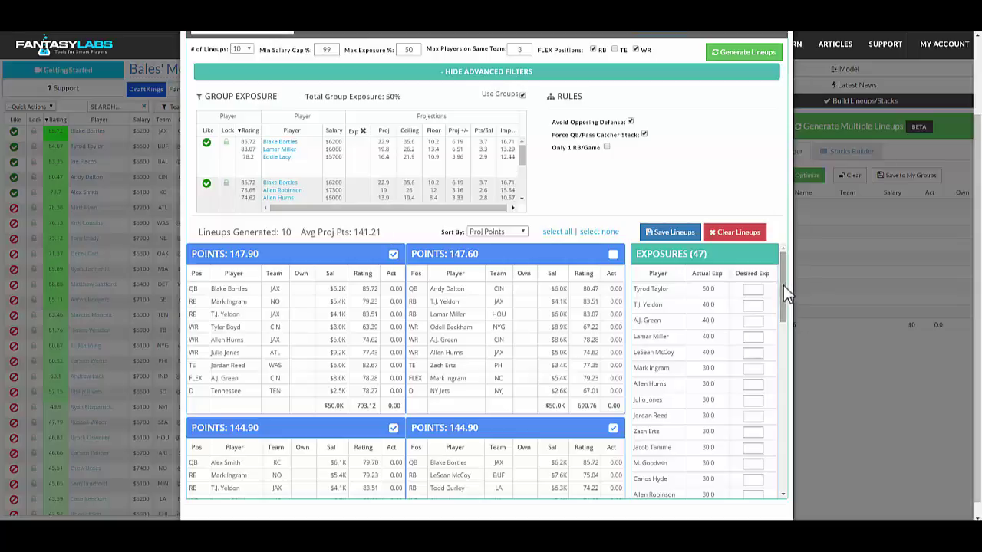
- Save the selected lineups and open the My Lineups page
click(665, 234)
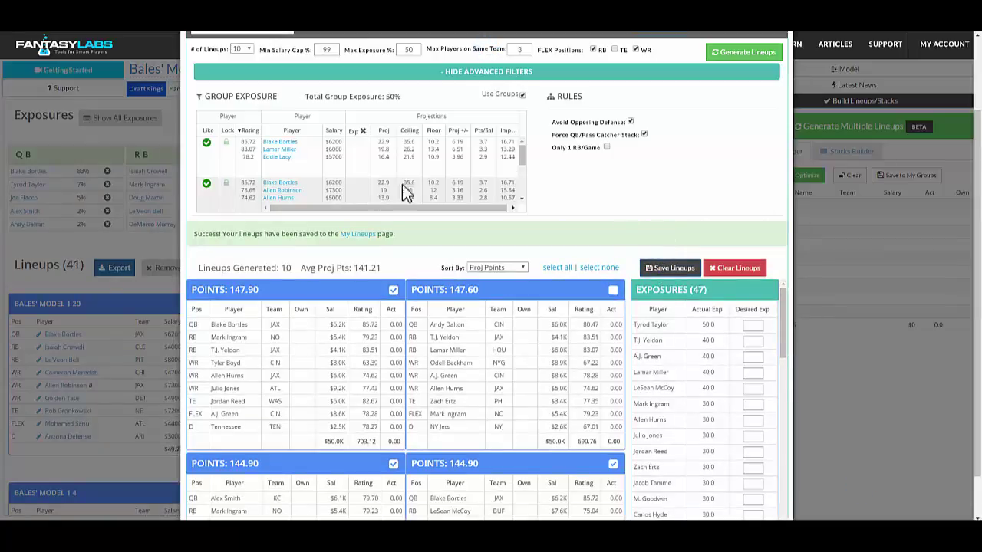
click(366, 236)
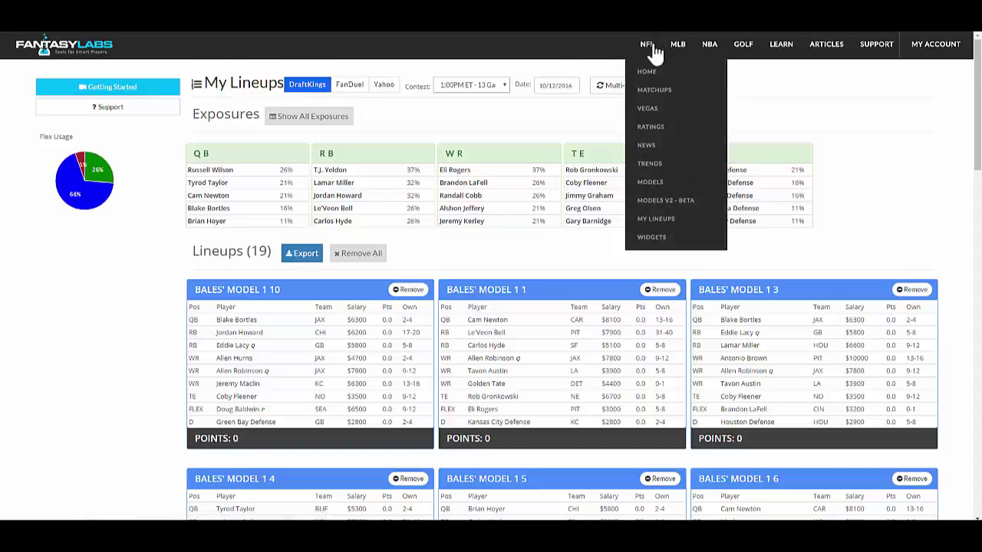
- Return to the NFL Models V2 - Beta page and show the model's saved lineups
mouse_move(654, 55)
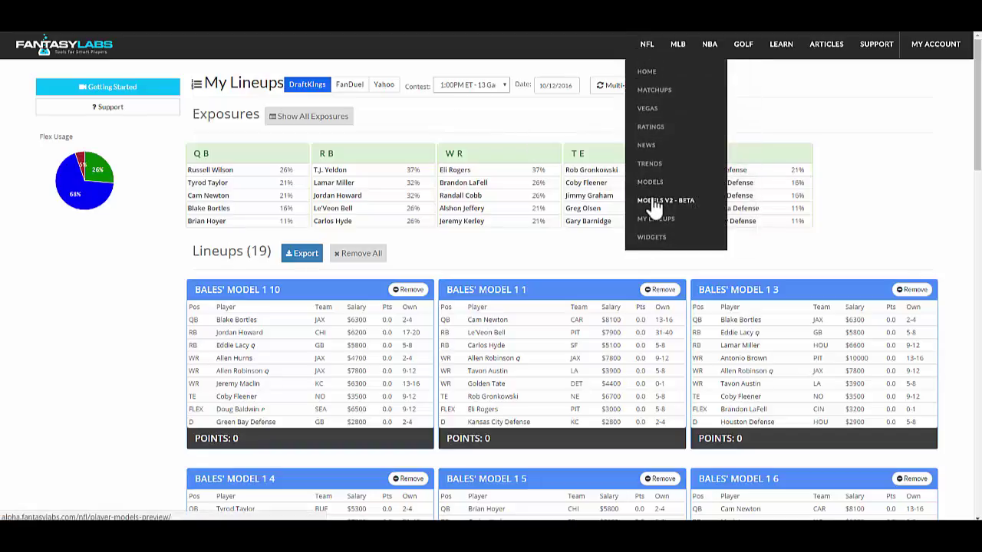
click(655, 202)
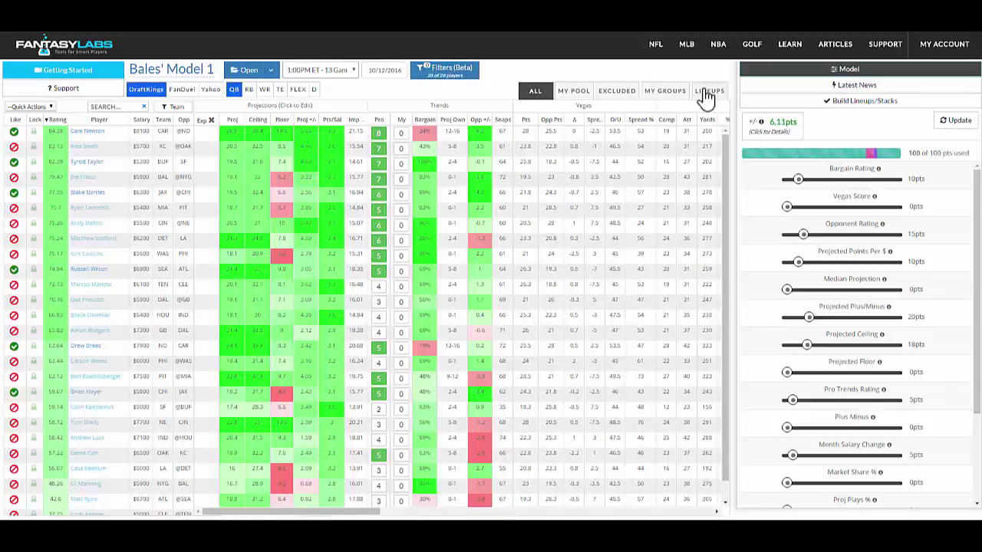
click(706, 91)
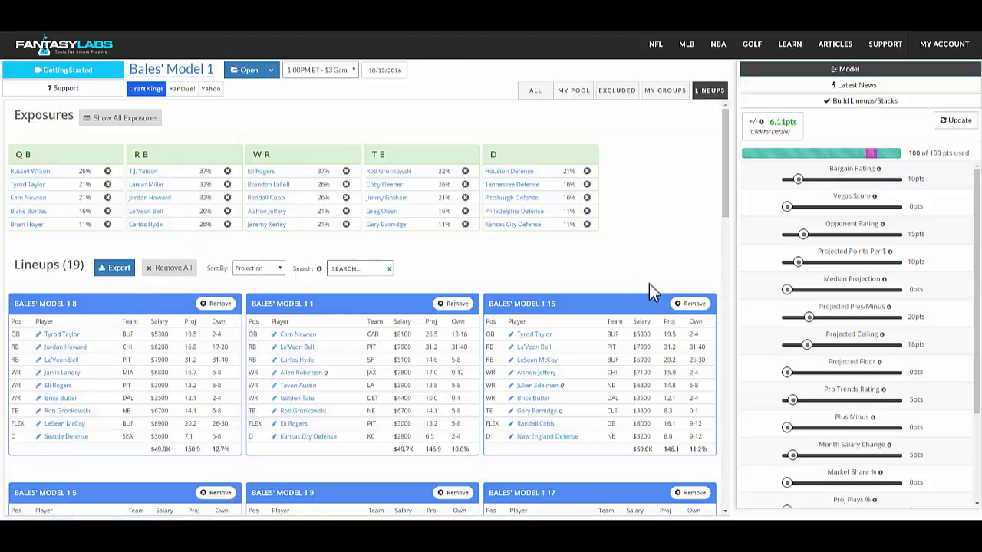
- Generate 10 lineups from the default template, then regenerate them with a desired exposure of 40 for Le'Veon Bell
click(844, 101)
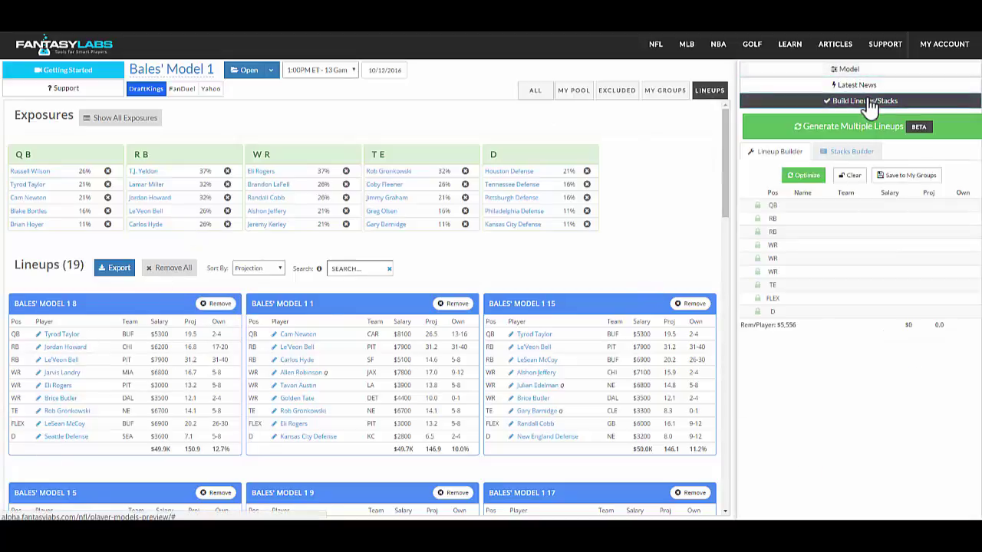
click(836, 131)
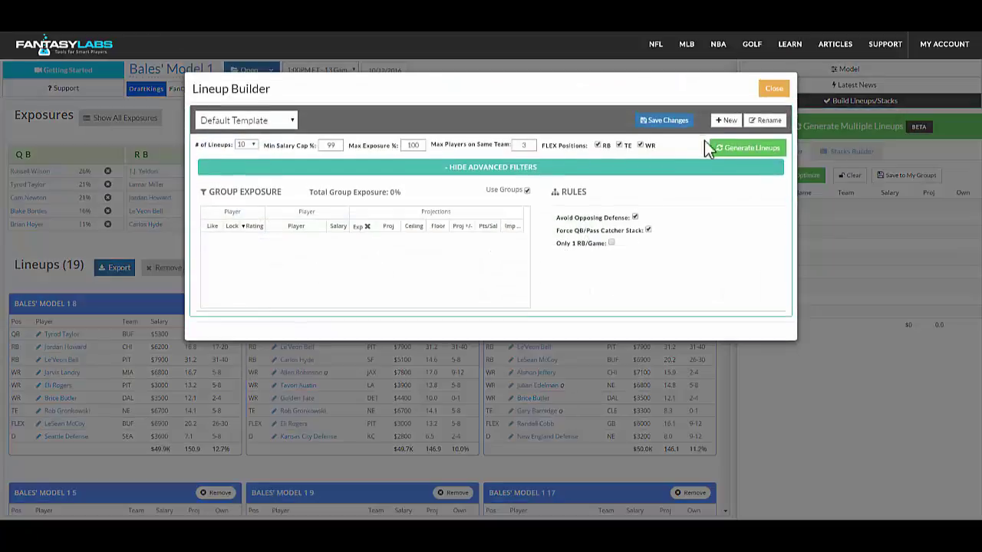
click(739, 152)
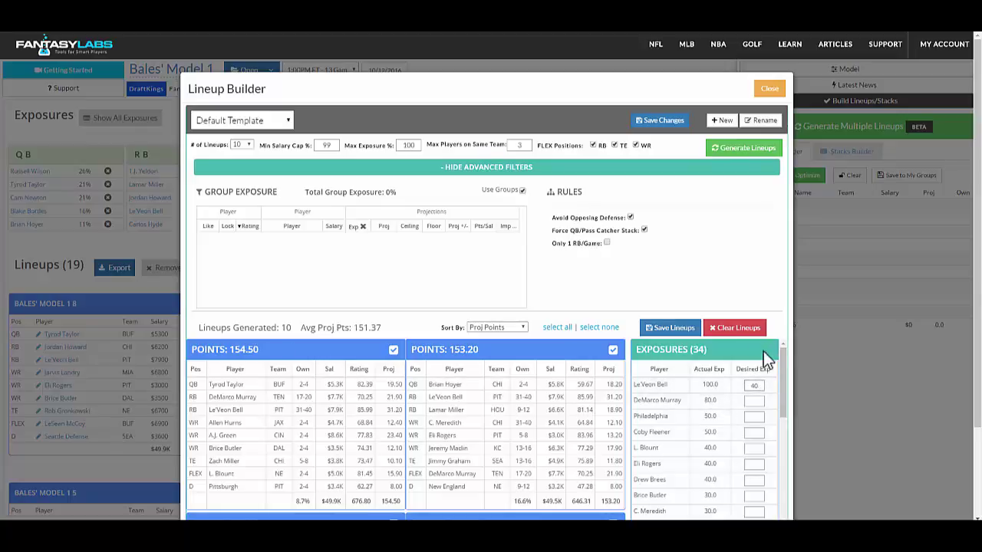
click(725, 147)
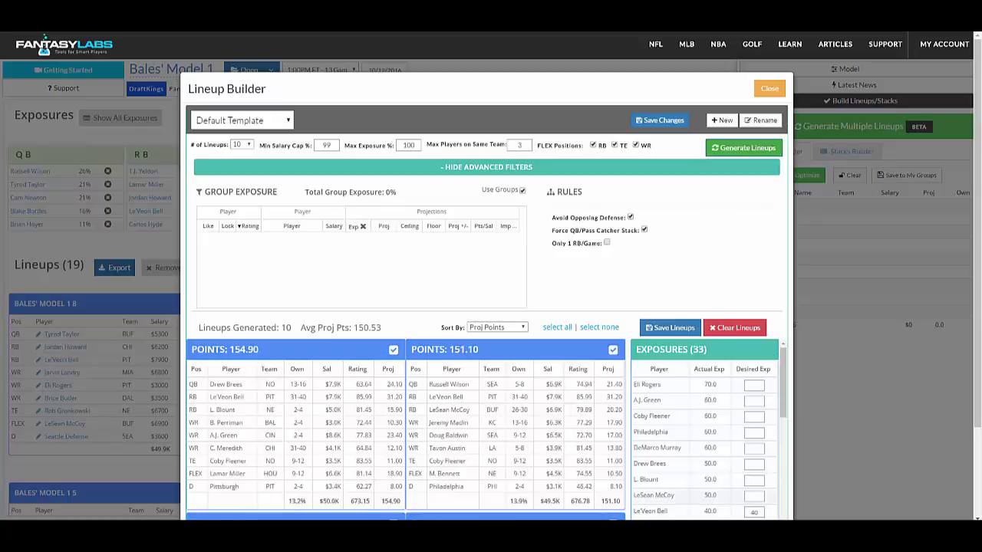
- Sort the generated lineups by Ownership Avg and by Rating, and close the Lineup Builder without saving them
click(475, 327)
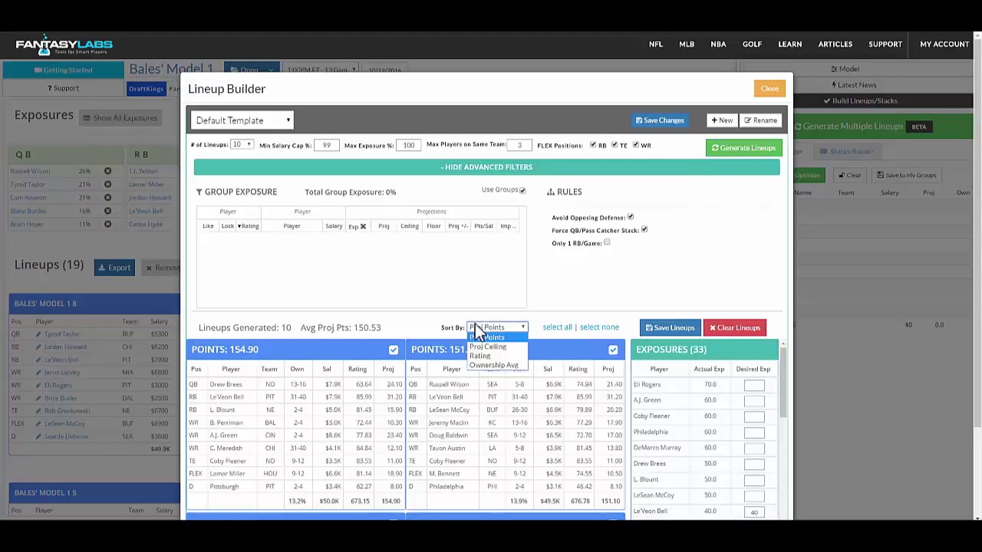
click(487, 366)
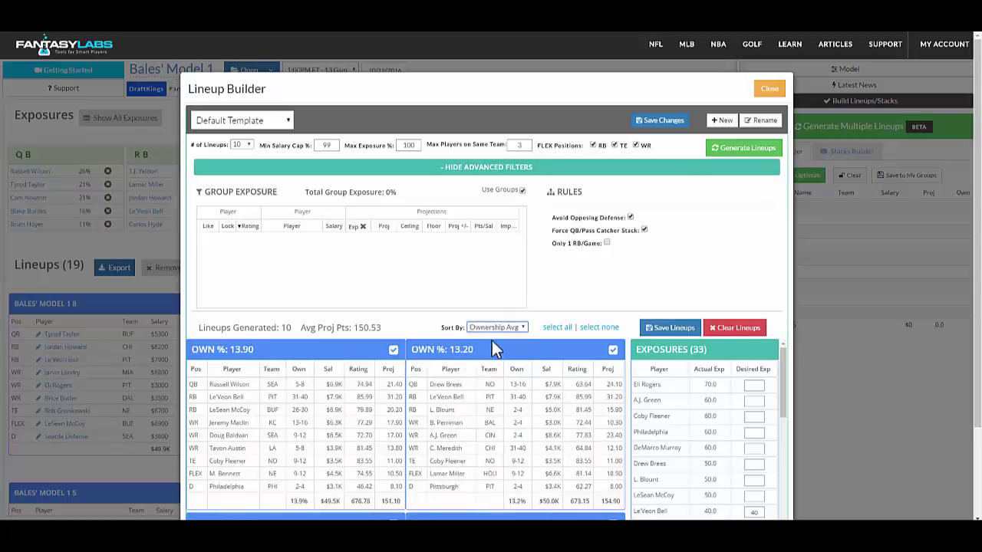
click(488, 327)
click(480, 362)
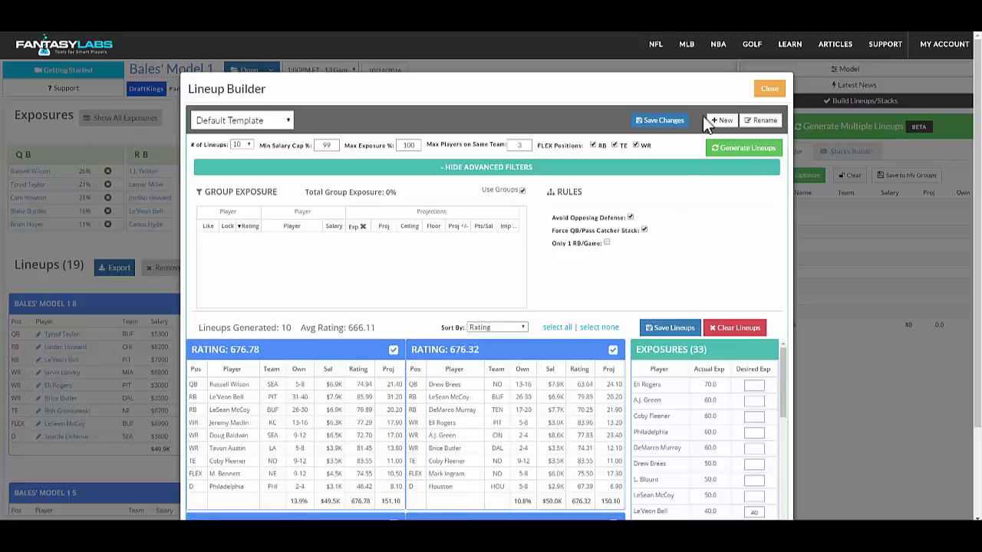
click(768, 92)
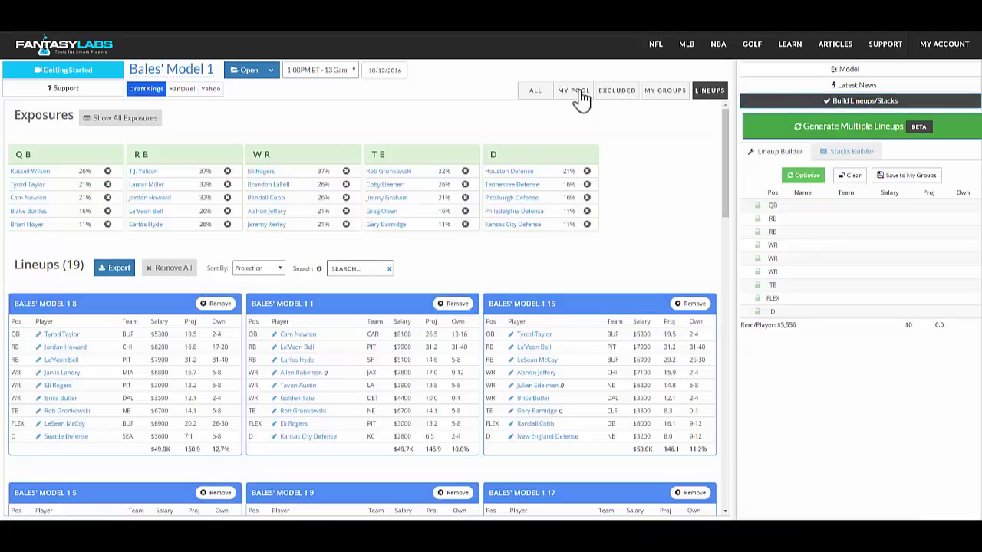
- Show all players and build stacks of one QB and one WR by Rating
click(536, 93)
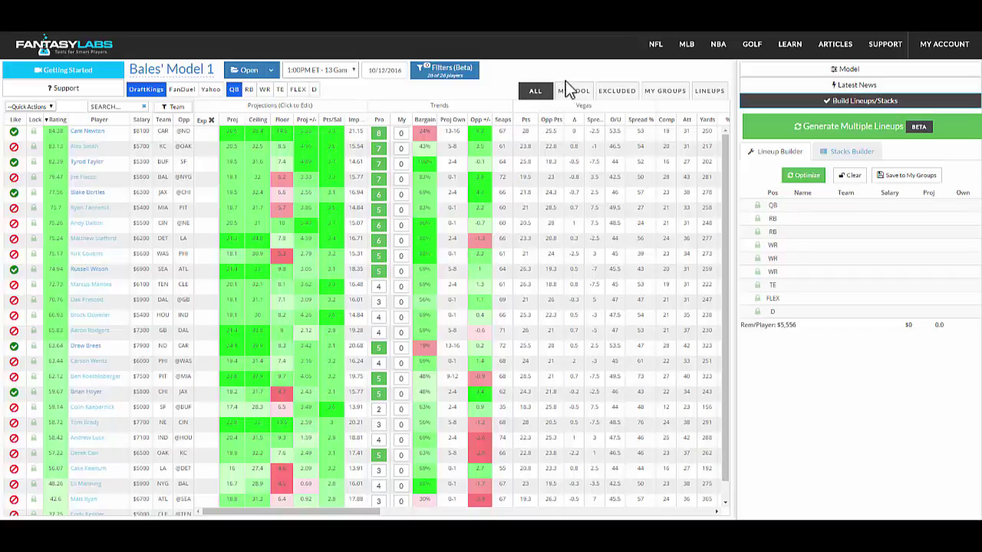
click(840, 152)
click(850, 224)
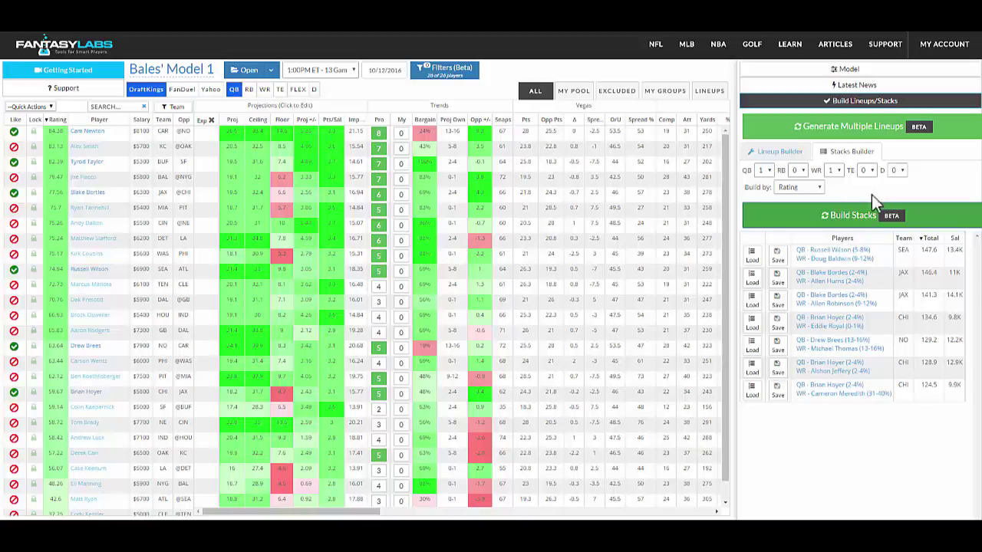
- Rebuild the stacks with one QB and two WRs, and save the Bortles, Hurns and Robinson stack to My Groups
click(836, 167)
click(833, 201)
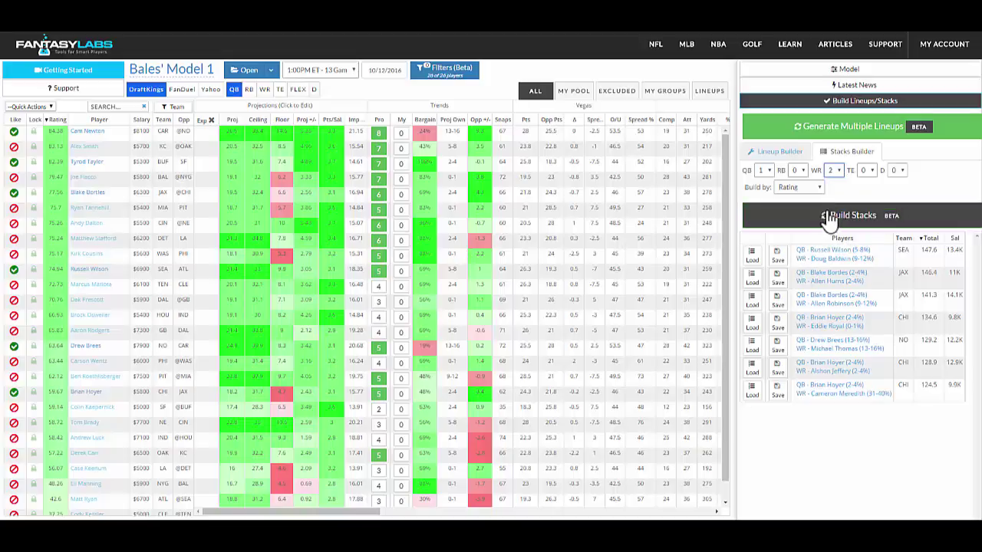
click(829, 218)
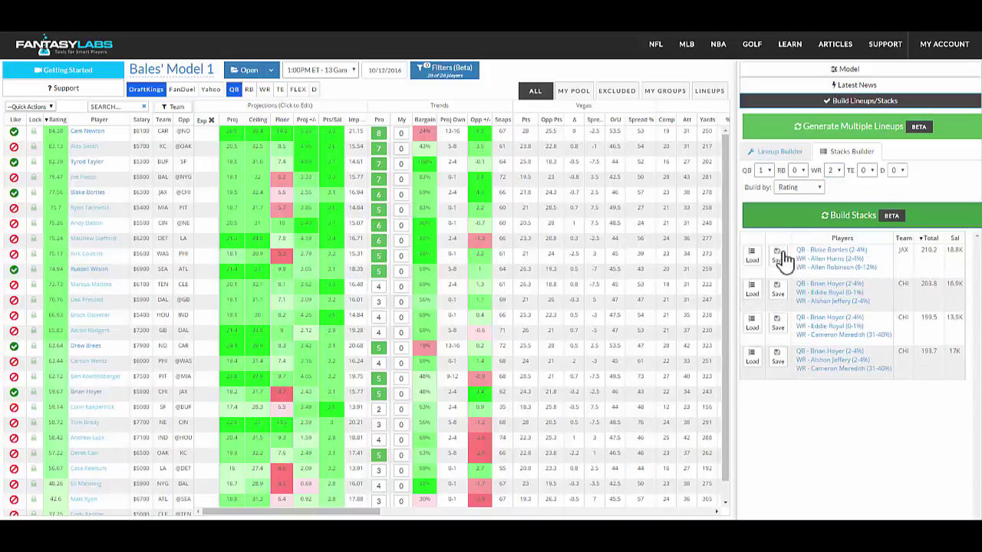
click(777, 261)
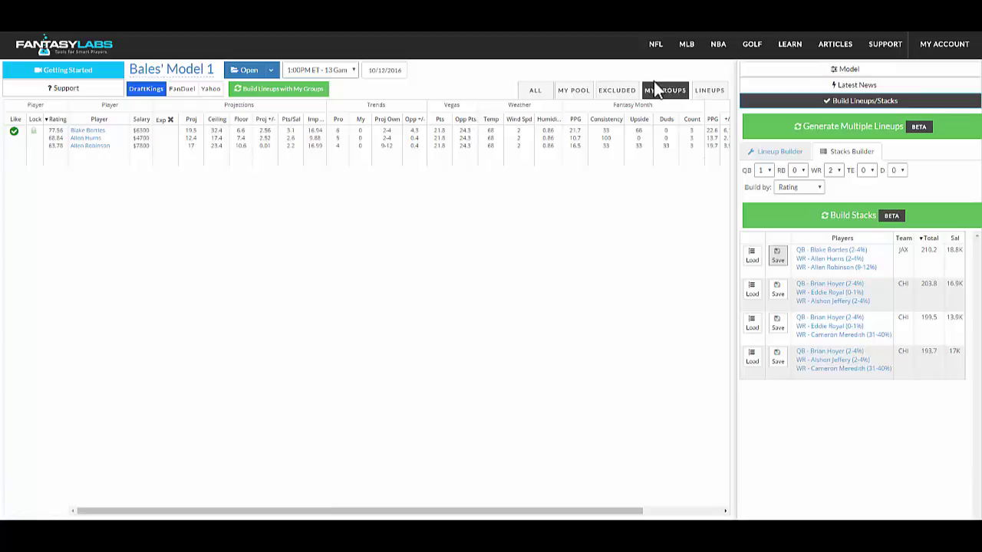
- Lock Cam Newton, A.J. Green, Tavon Austin and Eli Rogers into the lineup and save them to My Groups
click(775, 153)
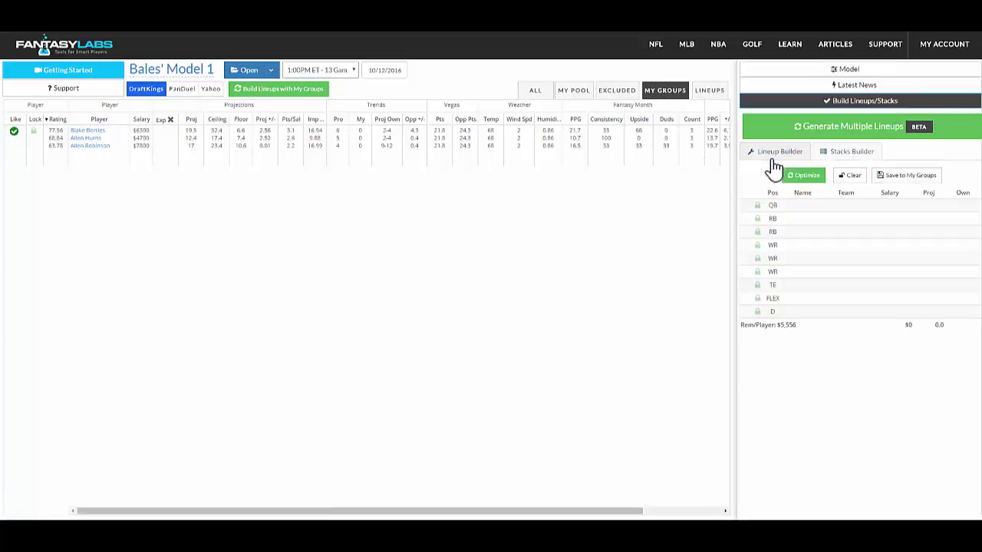
click(549, 92)
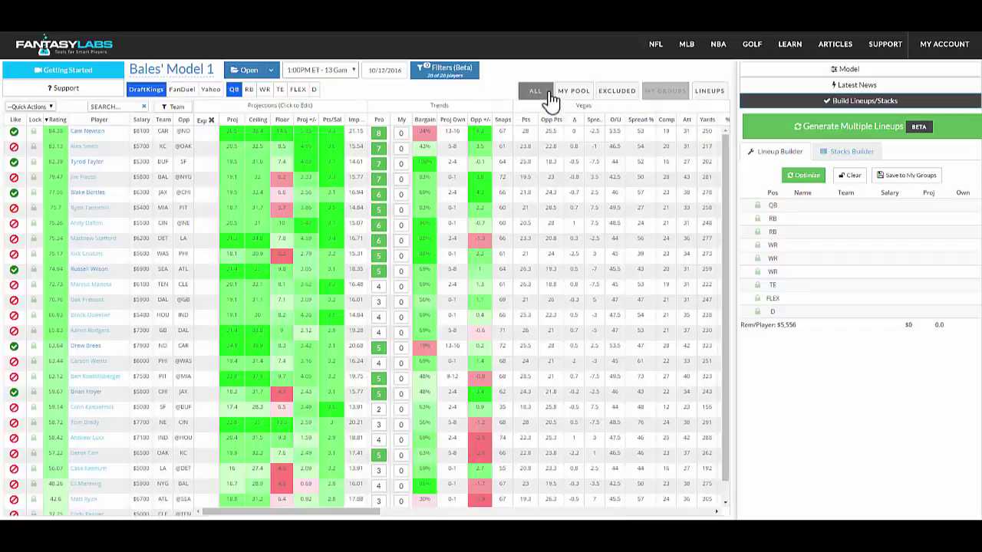
click(34, 135)
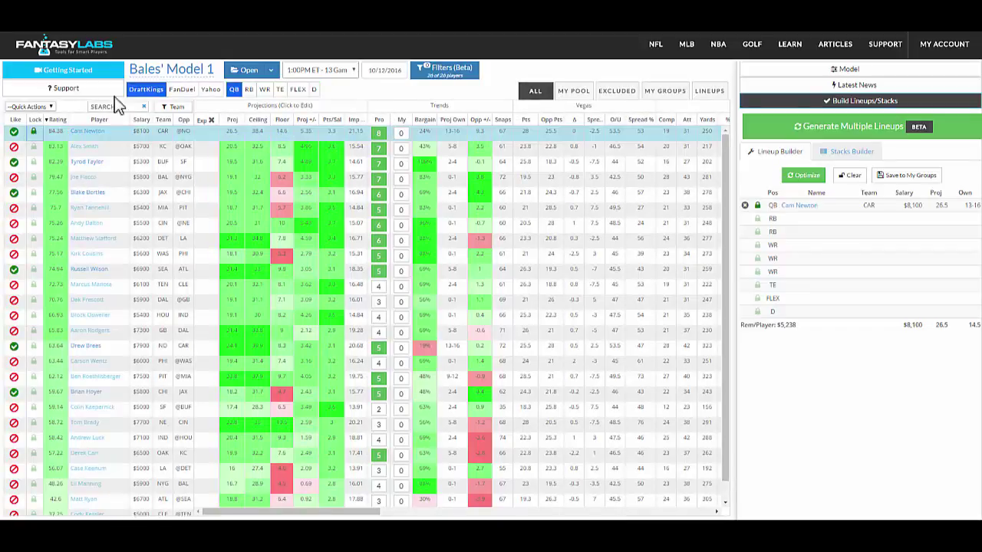
click(266, 90)
click(34, 162)
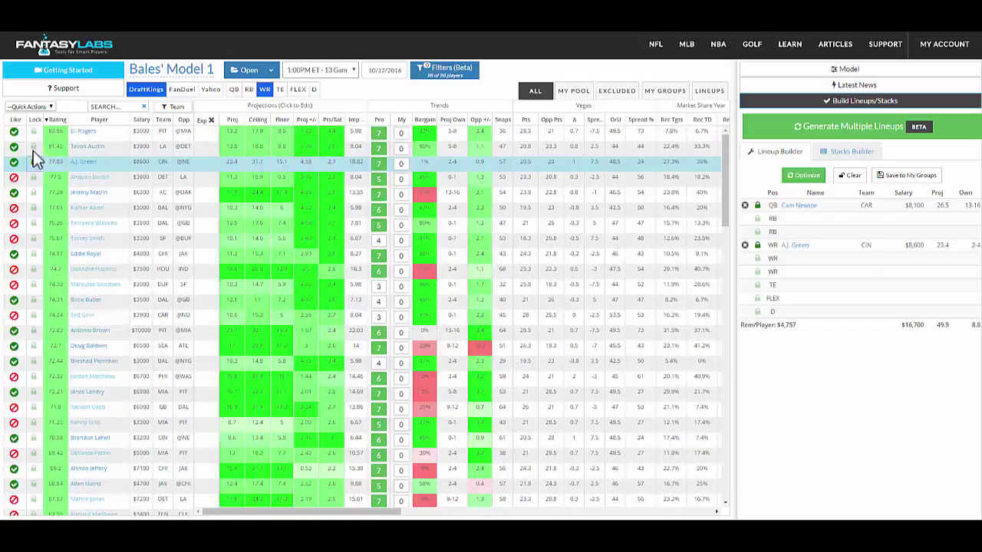
click(34, 146)
click(34, 132)
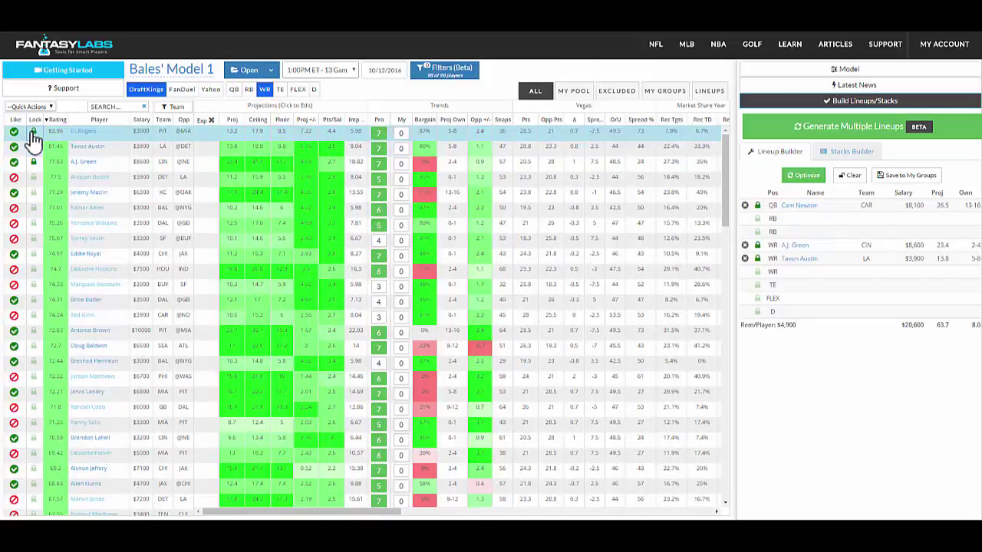
click(897, 178)
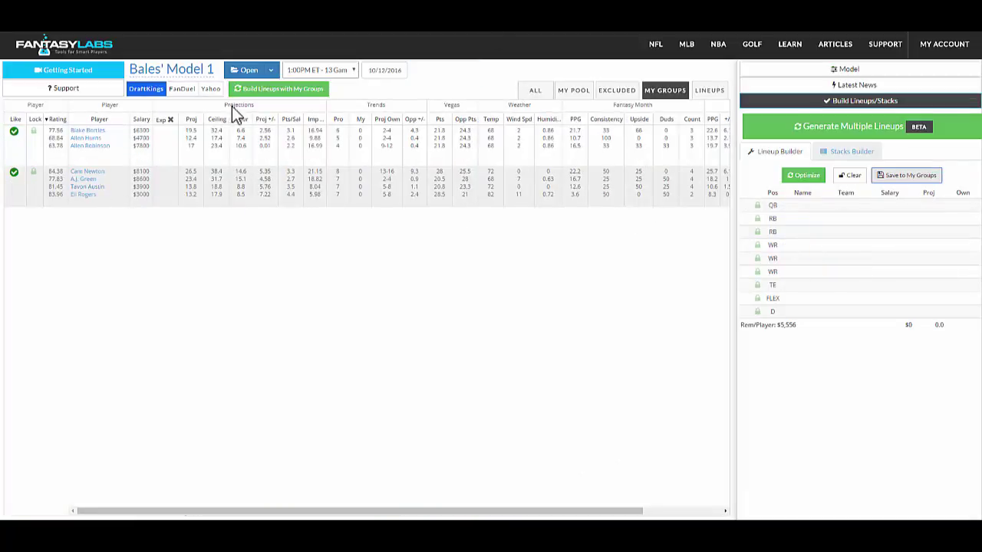
- Start building lineups with My Groups and set the Cam Newton group's exposure to 80
click(250, 90)
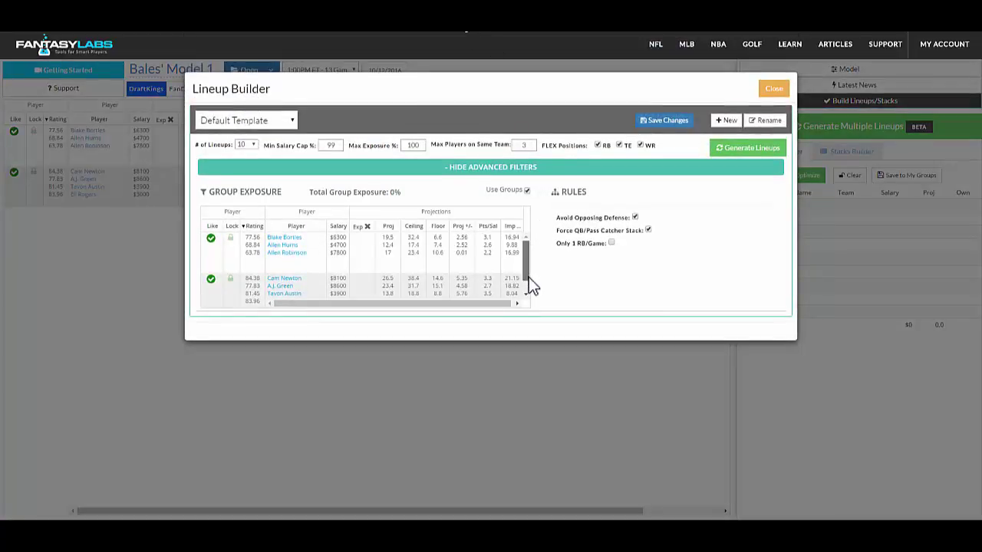
scroll(529, 280, down, 2)
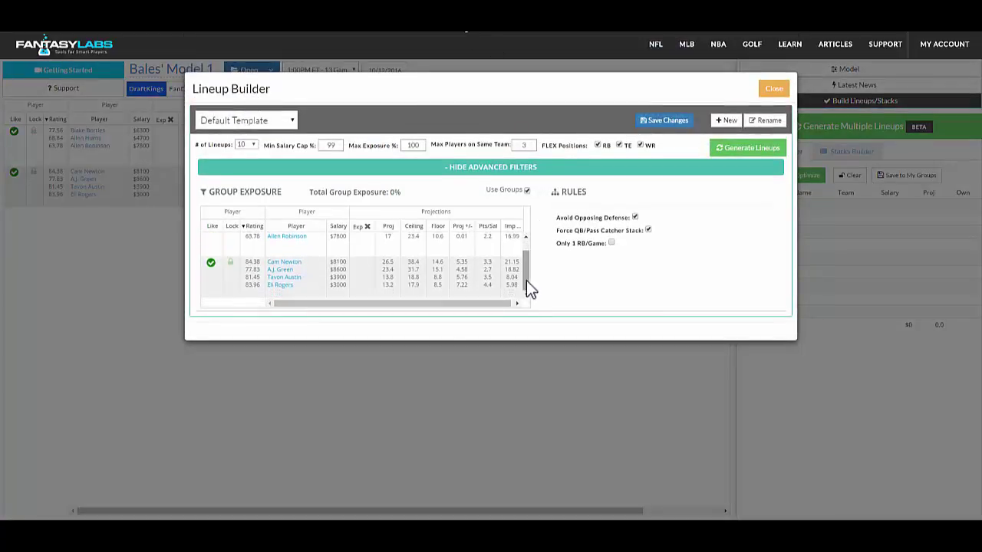
click(364, 277)
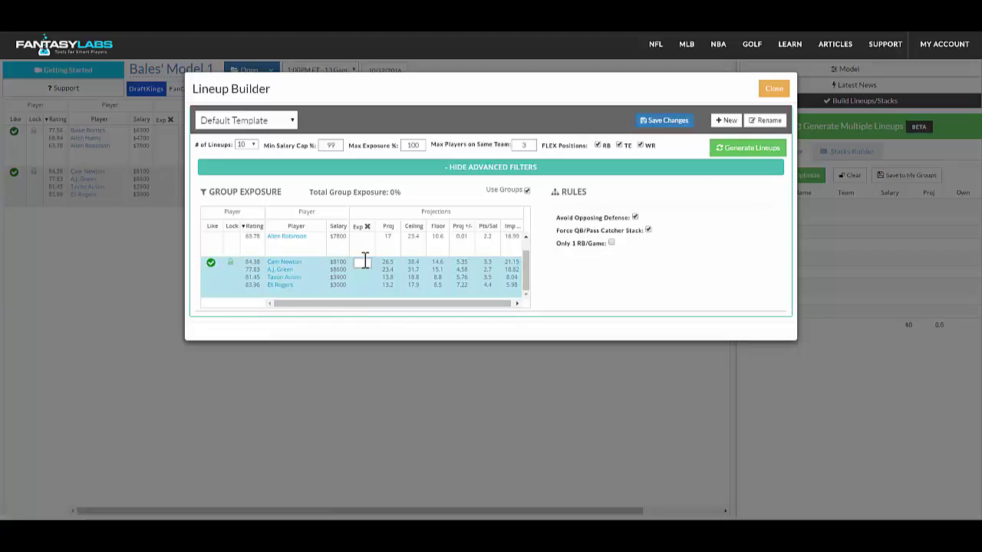
click(541, 264)
- Generate 25 lineups with TE excluded from the FLEX positions
click(246, 152)
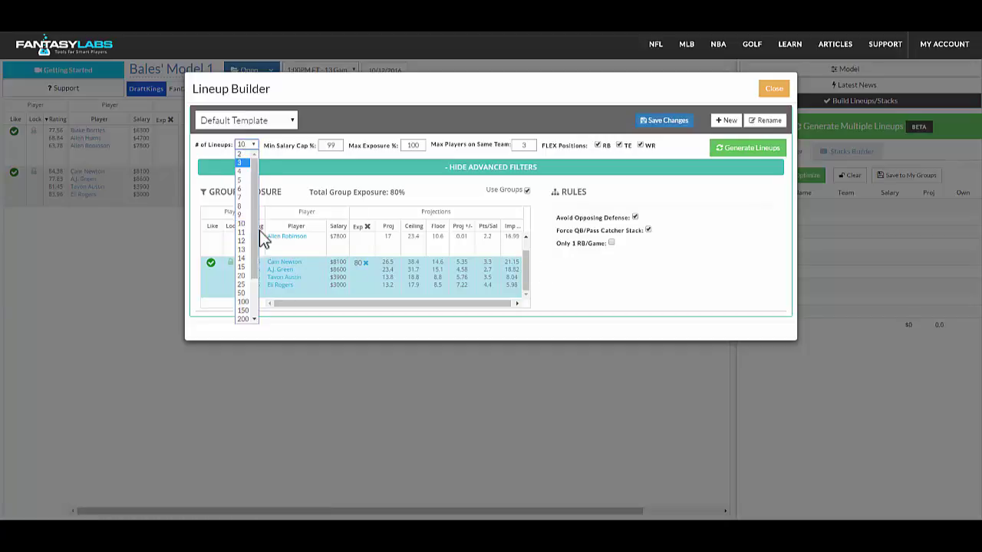
click(240, 292)
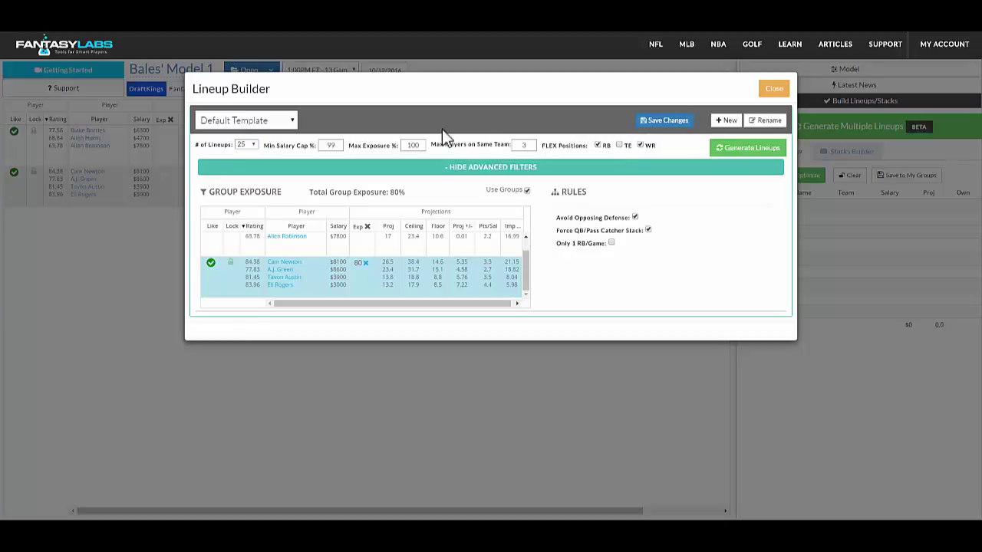
click(746, 150)
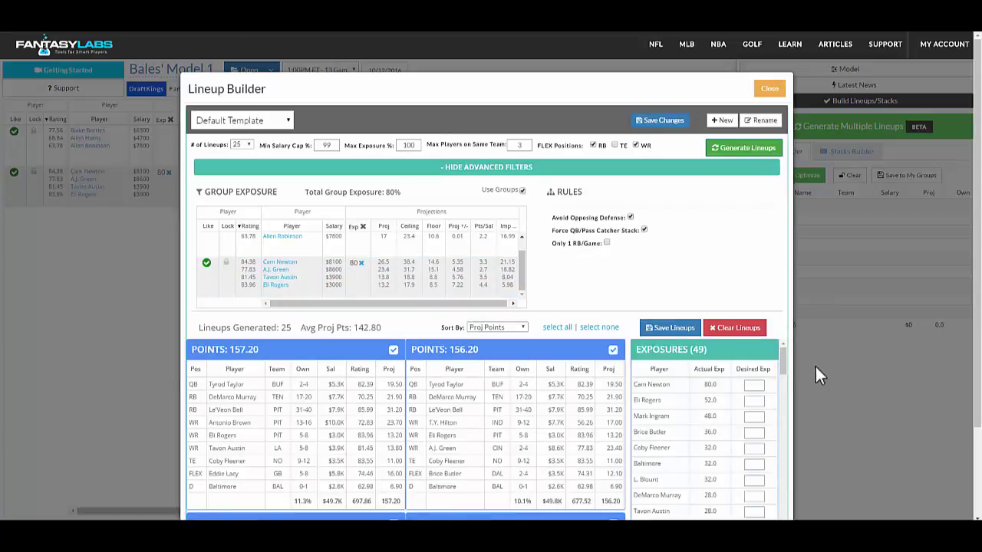
- Review the generated lineups and groups, save all 25 lineups, and close the Lineup Builder
mouse_move(786, 361)
mouse_down()
mouse_move(785, 481)
mouse_move(785, 357)
mouse_up()
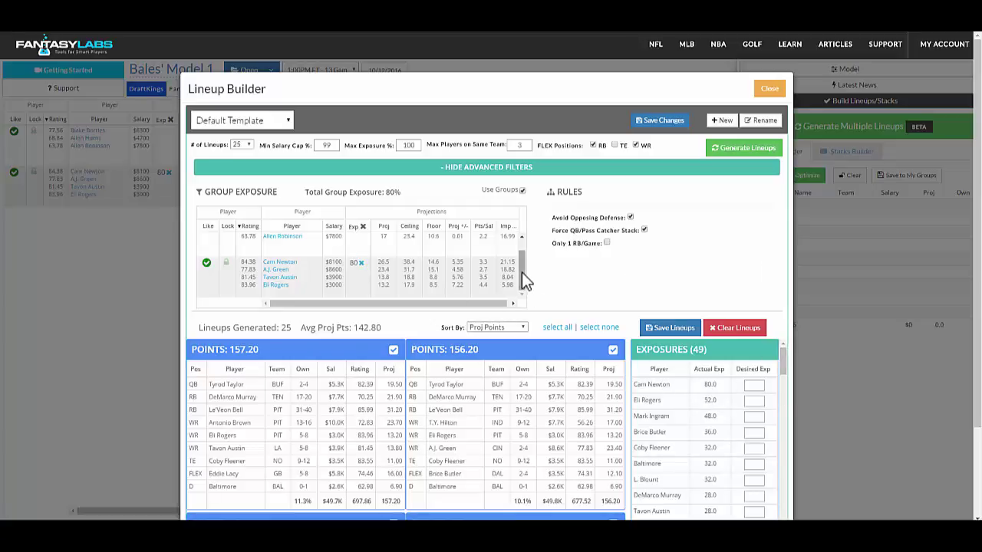
scroll(521, 243, up, 1)
click(675, 330)
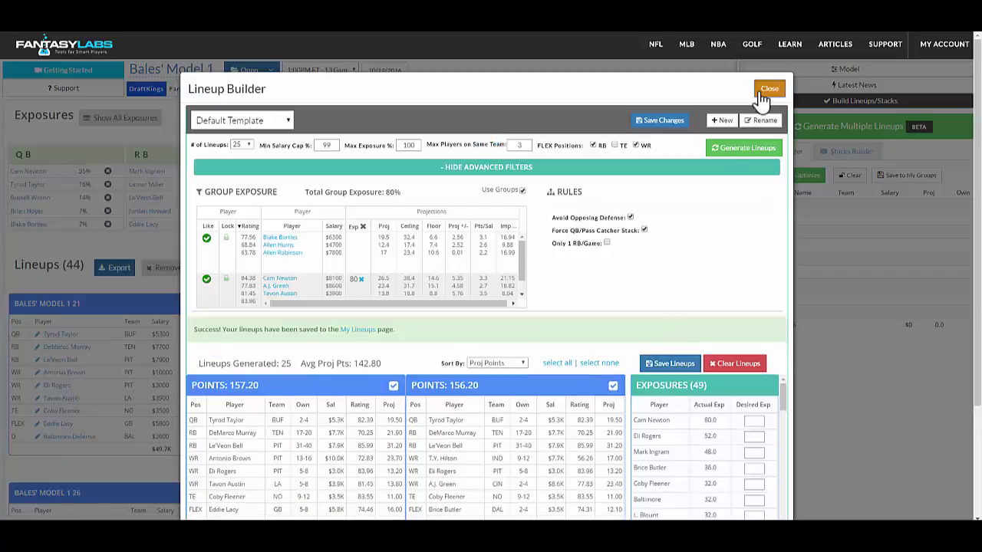
click(768, 90)
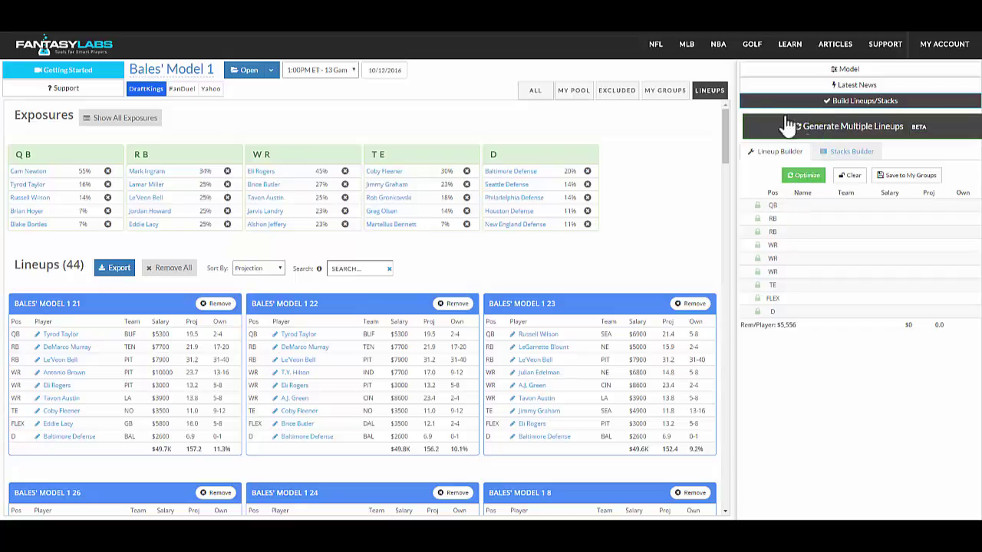
- Return to the full player list and optimize a single lineup
click(535, 90)
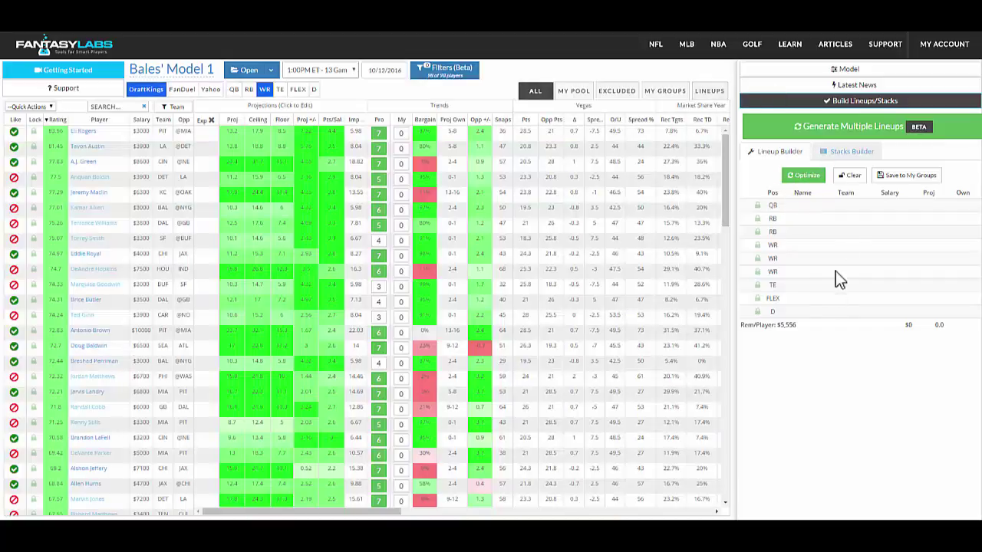
click(803, 178)
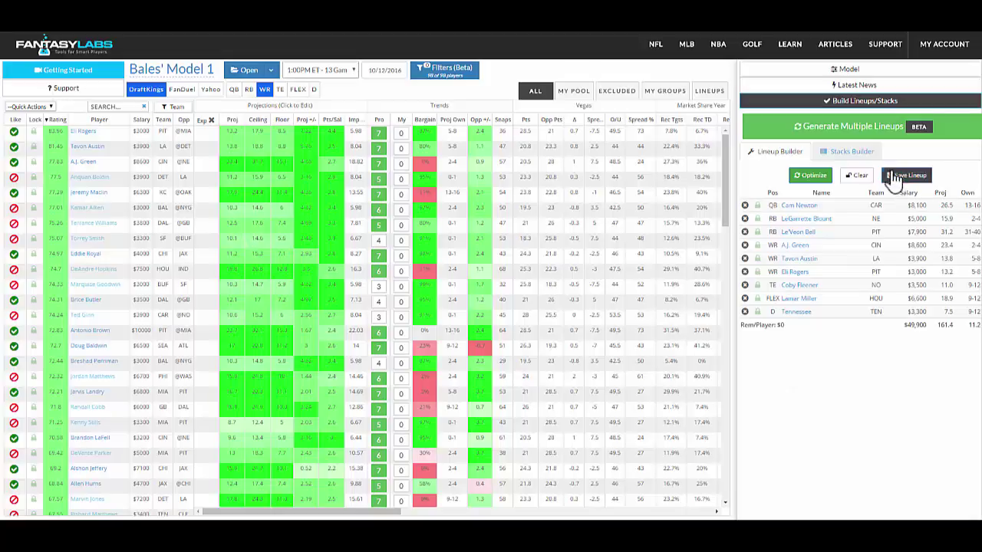
- Rebuild the stacks of one QB and two WRs, and show the model's saved lineups
click(867, 155)
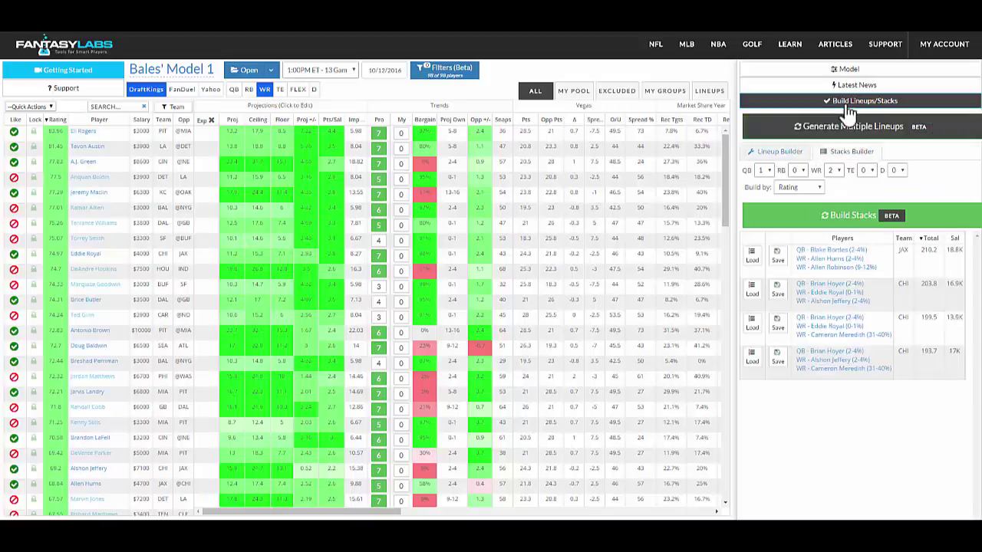
click(859, 218)
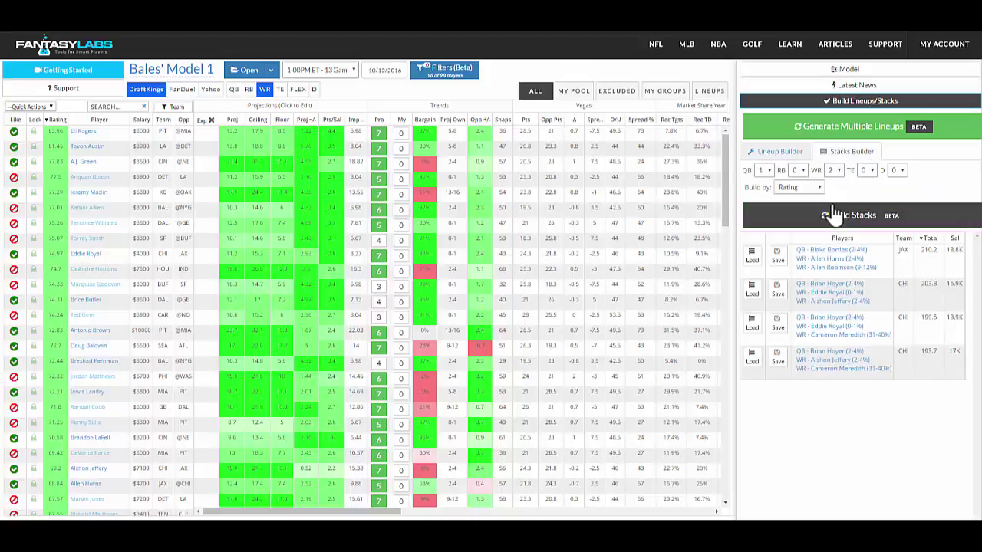
click(791, 154)
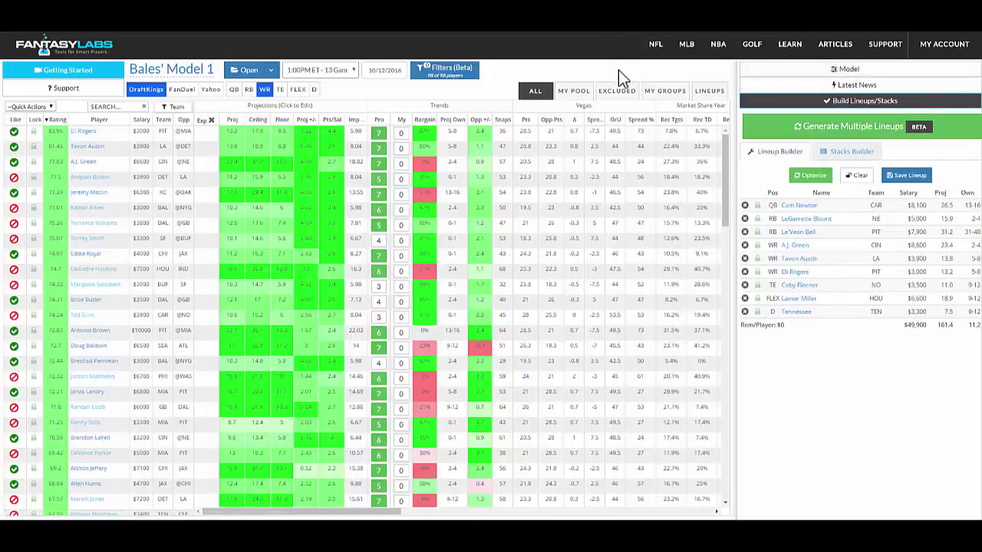
click(707, 95)
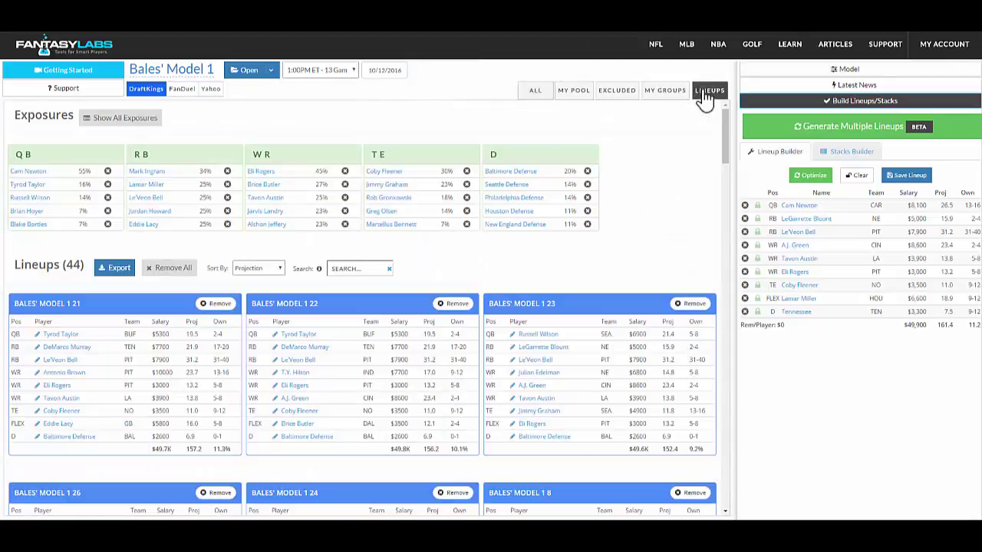